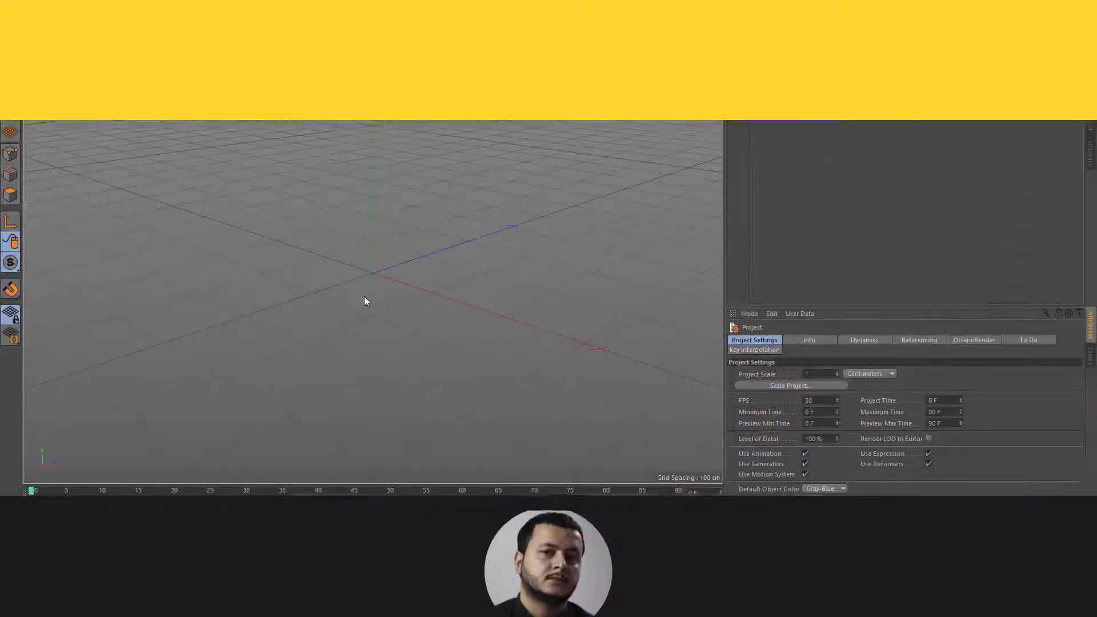
Add a cube and resize it into a flat slab of about 115 × 20 × 184 cm
click(325, 43)
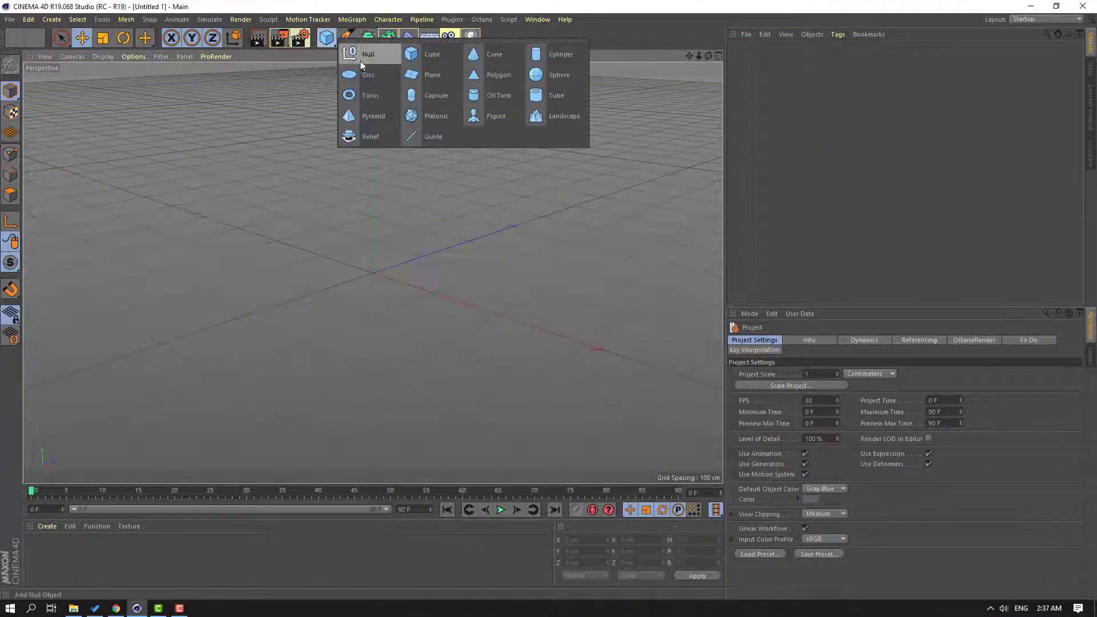
click(430, 58)
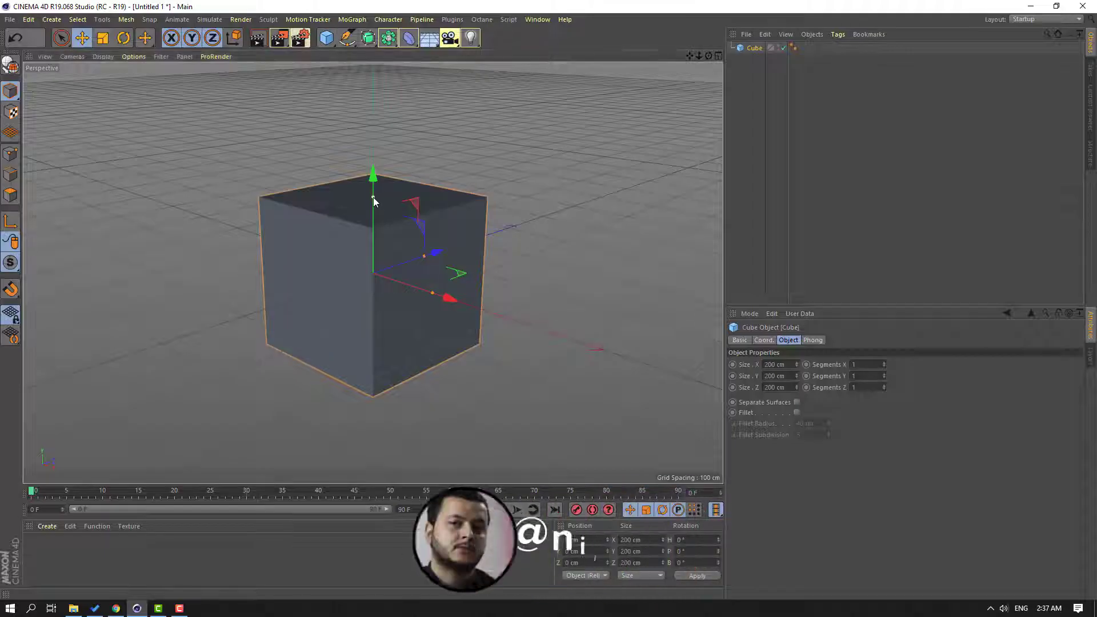
drag(372, 197, 372, 265)
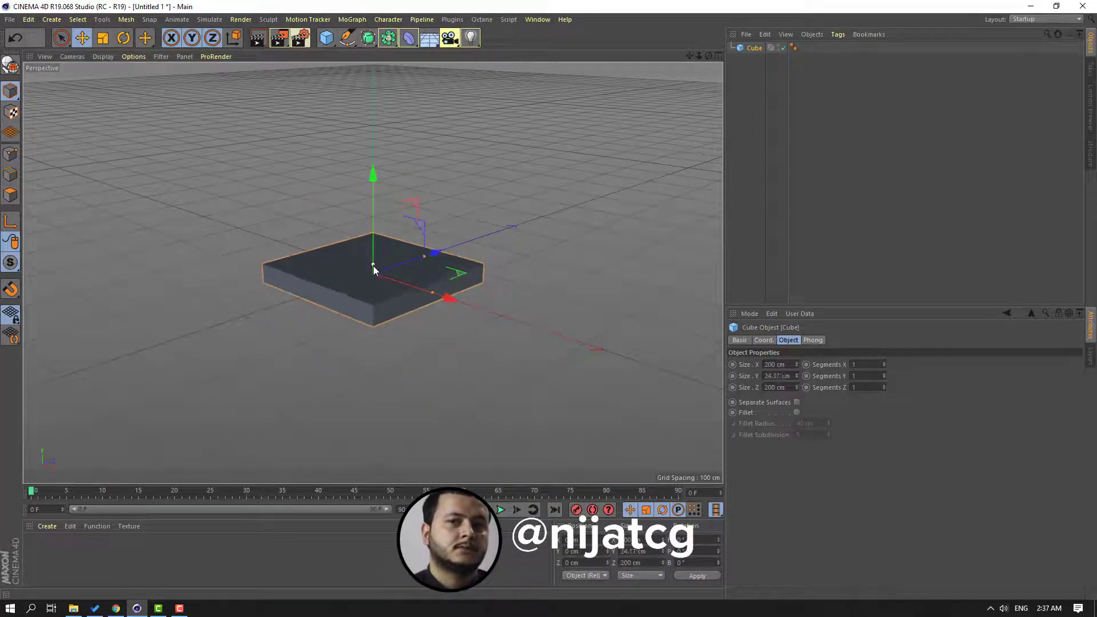
drag(293, 293, 340, 313)
drag(443, 274, 411, 261)
drag(395, 221, 393, 225)
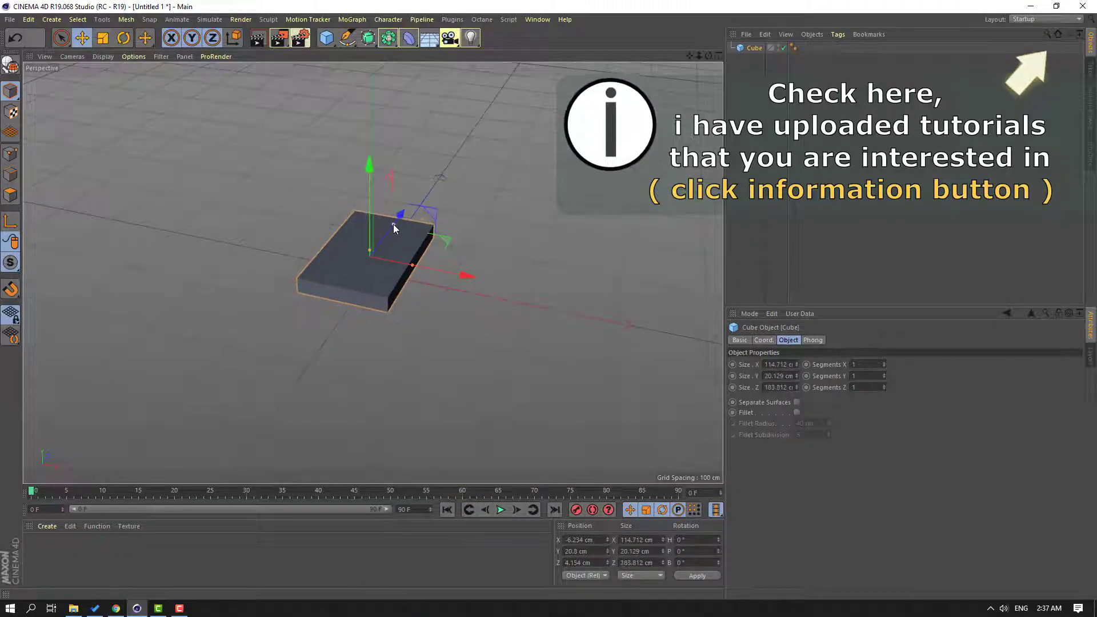
Reduce the slab's X size to about 111 cm and its Y size to about 16 cm
scroll(369, 270, up, 6)
mouse_move(307, 274)
alt+mouse_down()
mouse_move(379, 252)
mouse_move(311, 249)
mouse_move(304, 260)
alt+mouse_up()
drag(481, 259, 474, 259)
scroll(274, 279, up, 3)
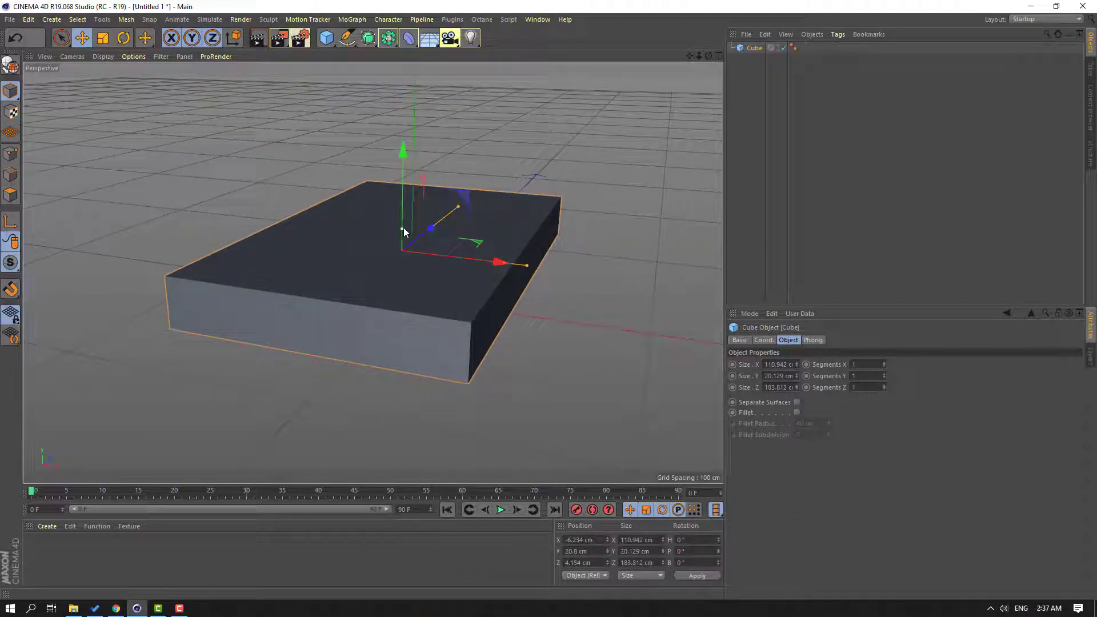
drag(403, 230, 403, 233)
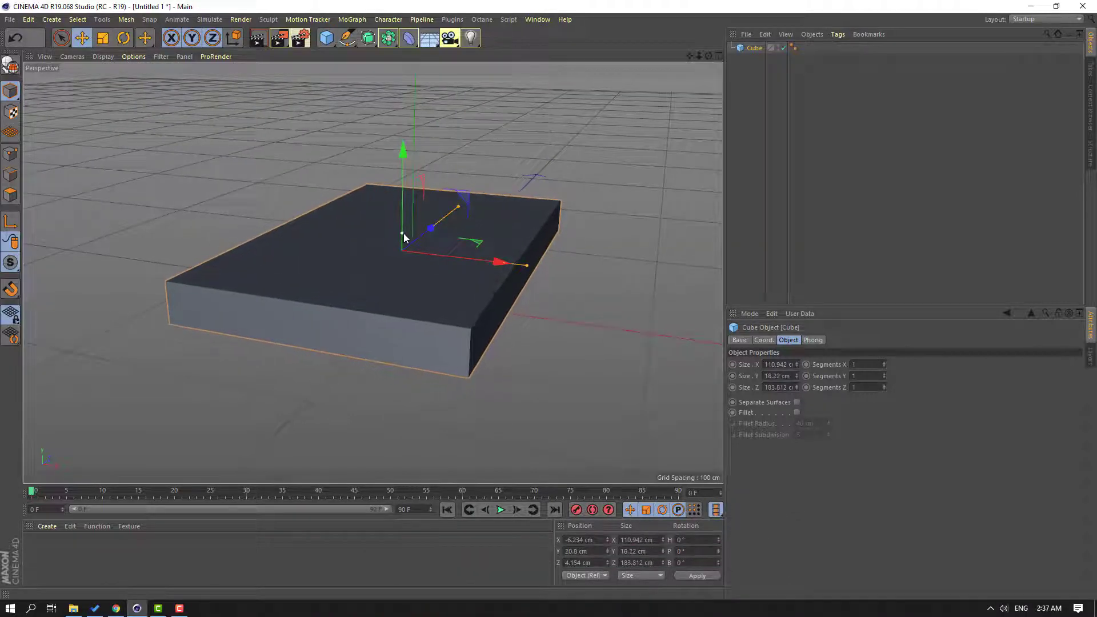
Convert the slab to an editable polygon object and start a Loop/Path Cut on its edges in the right view
click(11, 66)
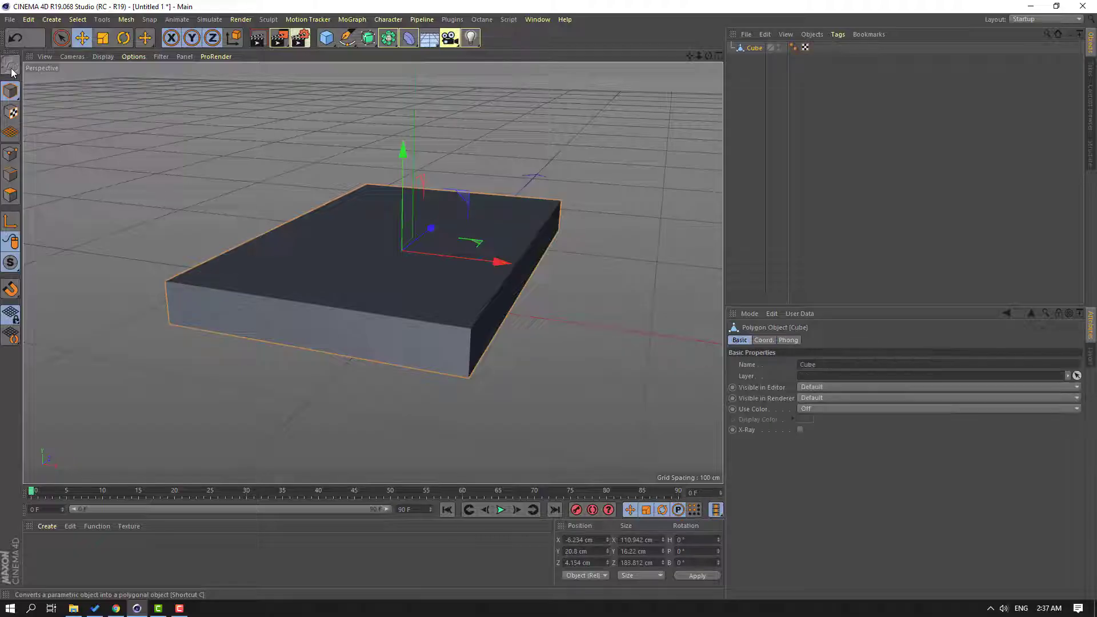
click(13, 179)
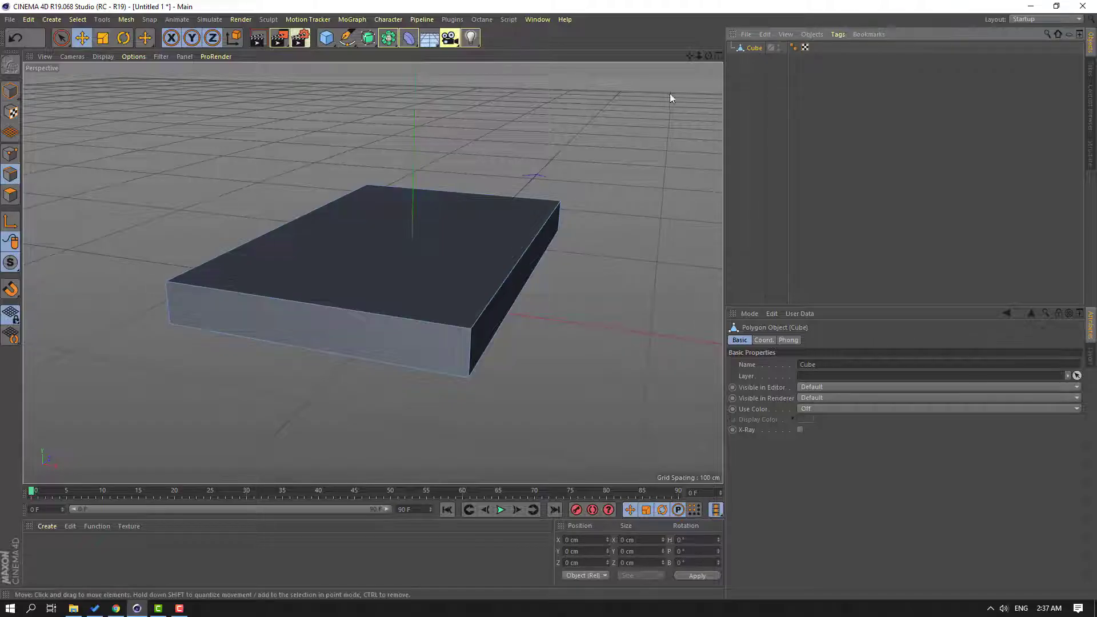
right_click(122, 162)
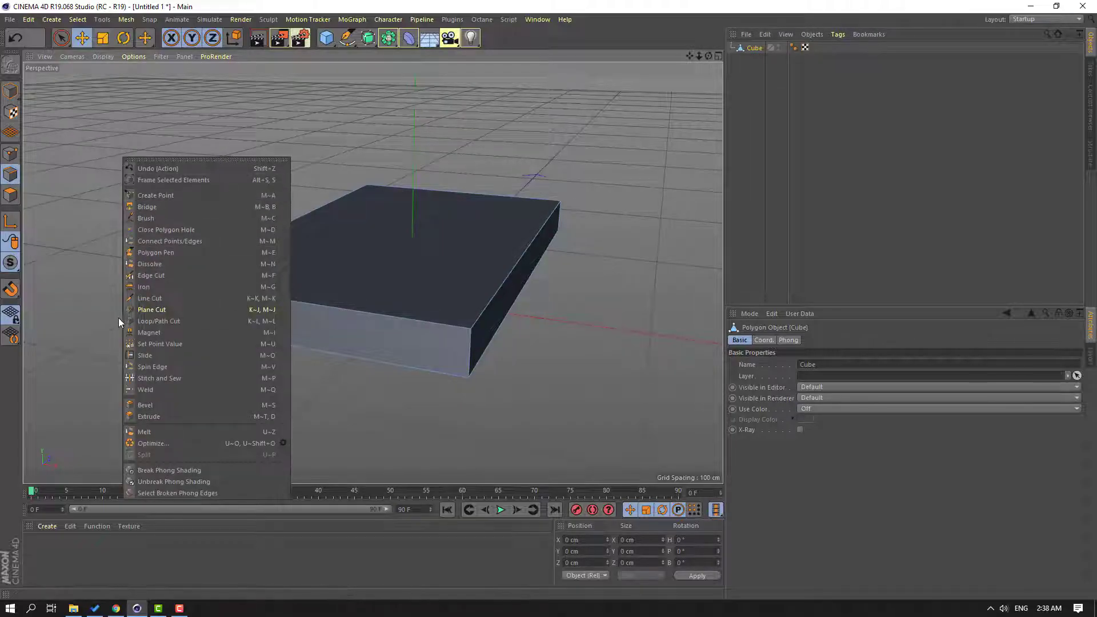
click(161, 322)
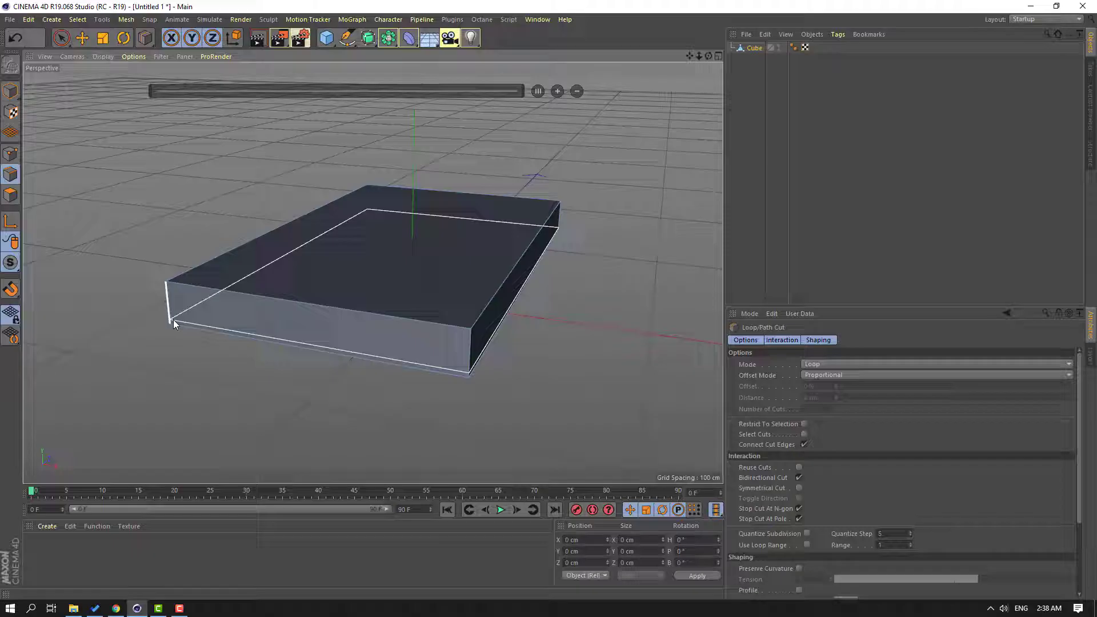
click(719, 57)
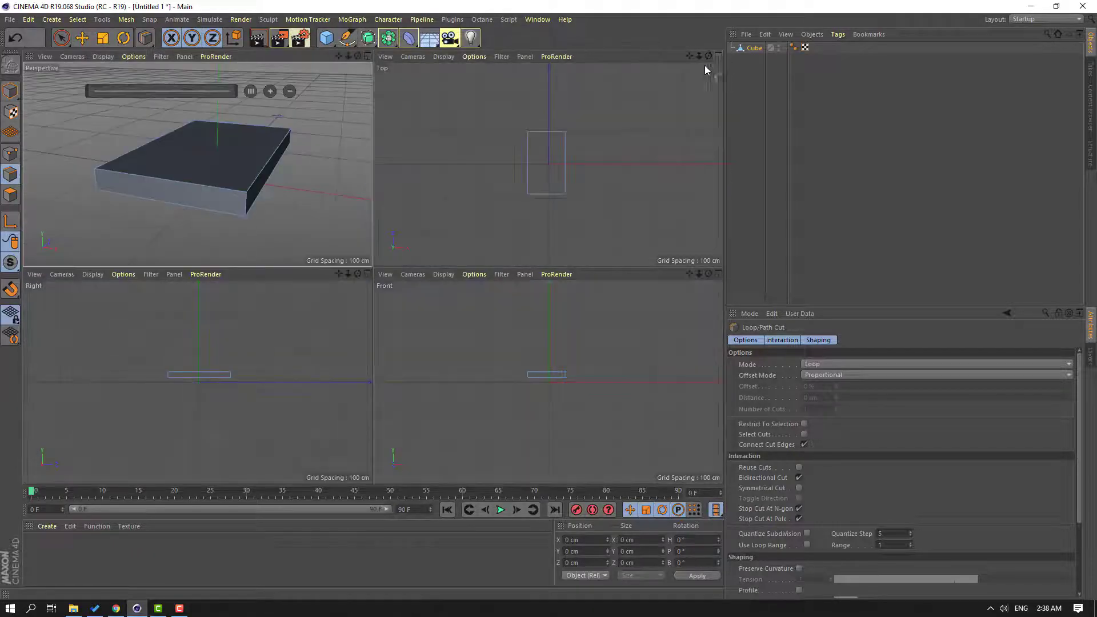
middle_click(114, 323)
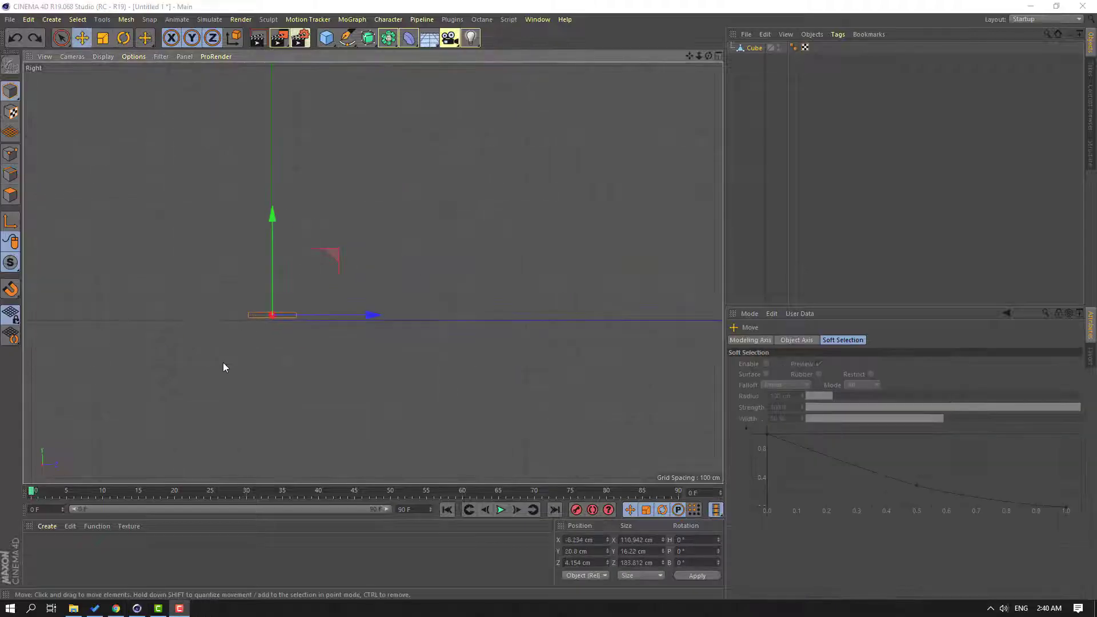
Move the whole slab upward in the right view to a Y position of about 31.8 cm
scroll(244, 345, up, 12)
alt+middle_drag(388, 199, 409, 227)
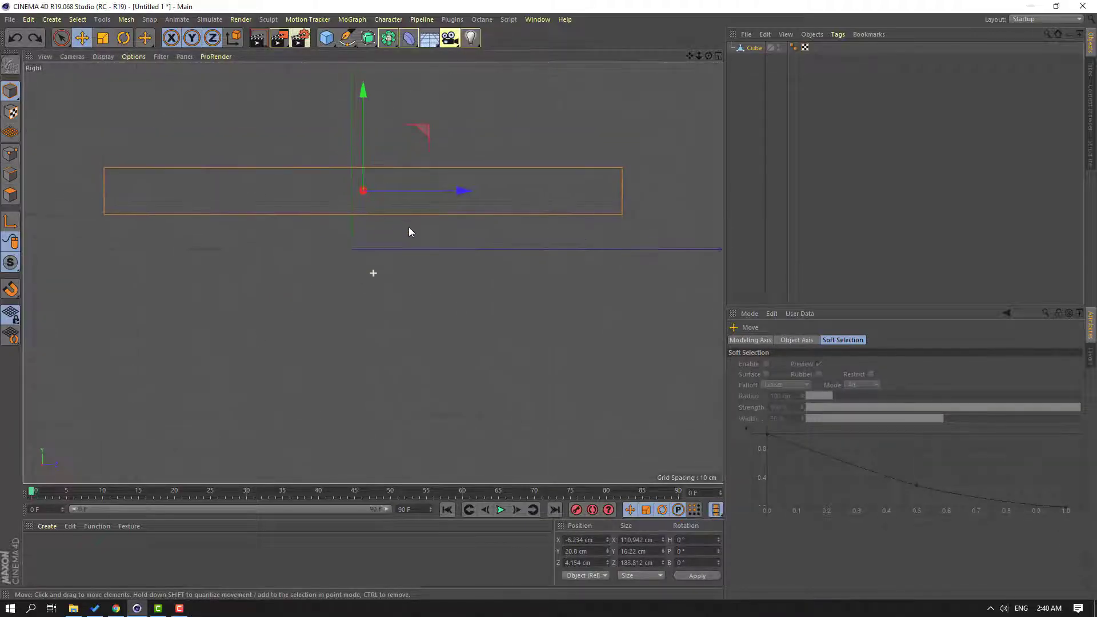
scroll(409, 231, up, 3)
middle_drag(384, 264, 374, 216)
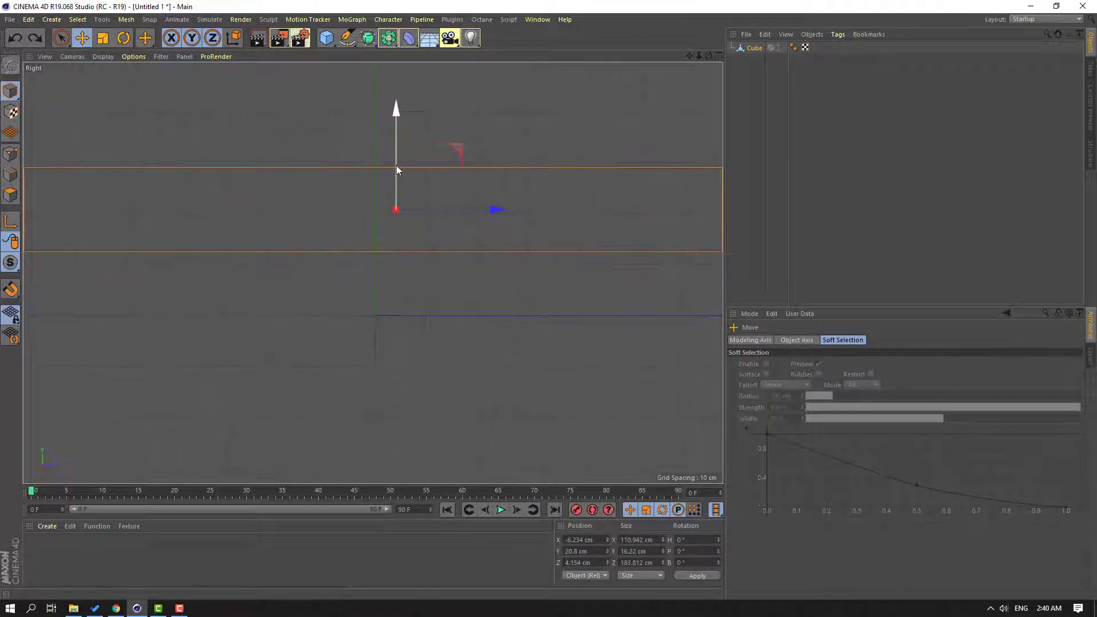
drag(396, 165, 405, 110)
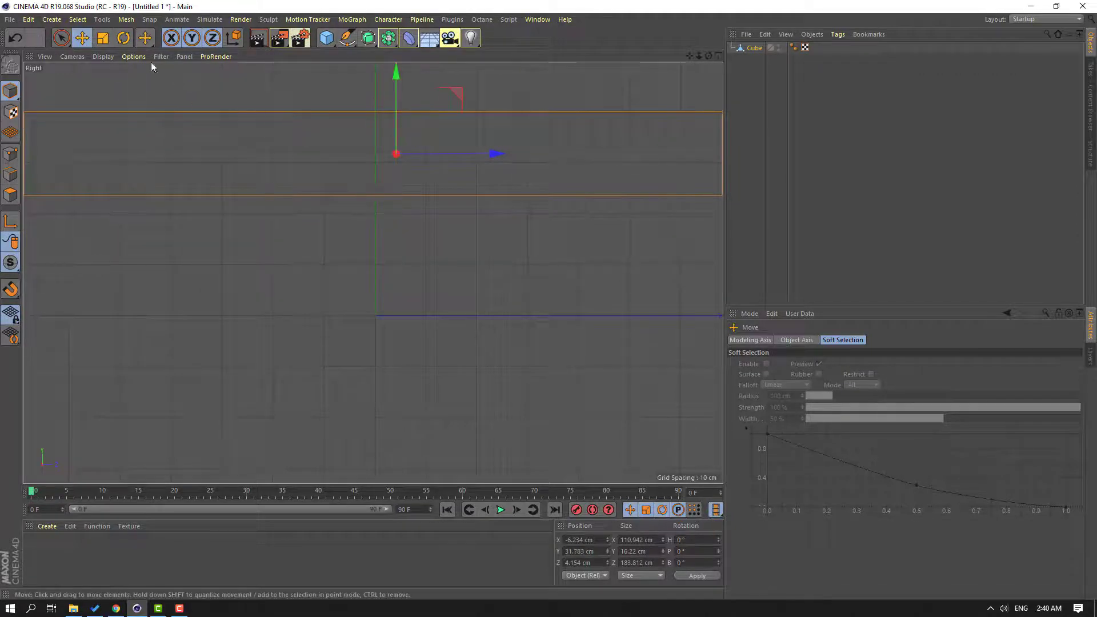
Scale the slab's height to about 19.6 cm and lower it to a Y position of about 30.1 cm
click(106, 40)
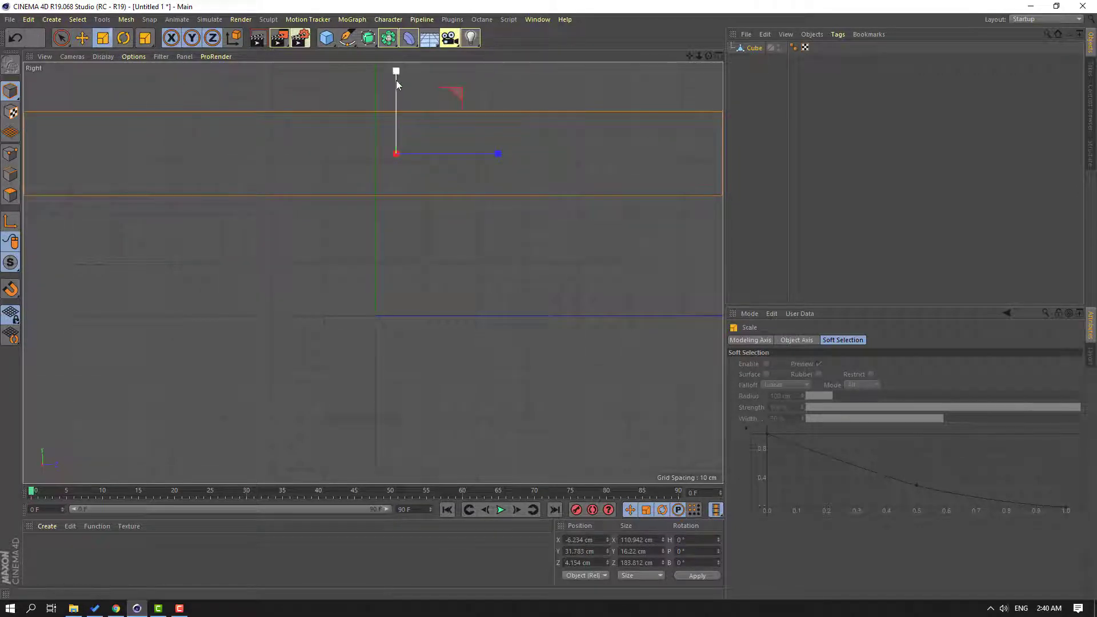
mouse_move(396, 80)
mouse_down()
mouse_move(399, 63)
mouse_move(395, 101)
mouse_up()
click(82, 38)
click(109, 42)
click(84, 41)
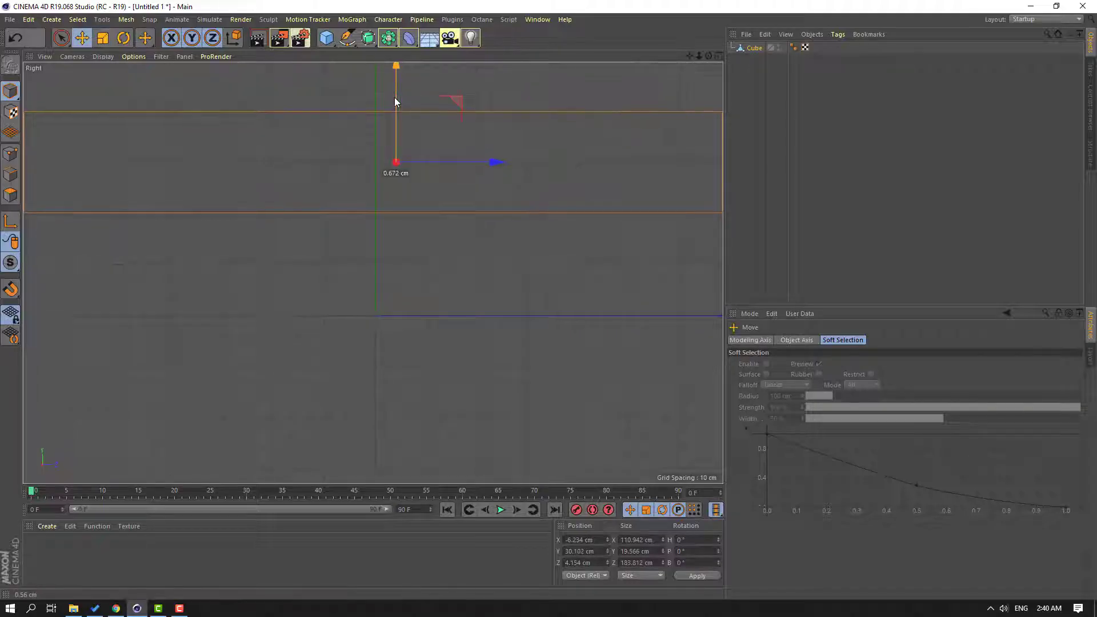
Inspect the resized slab in the perspective view and frame it again in the right view
middle_click(163, 218)
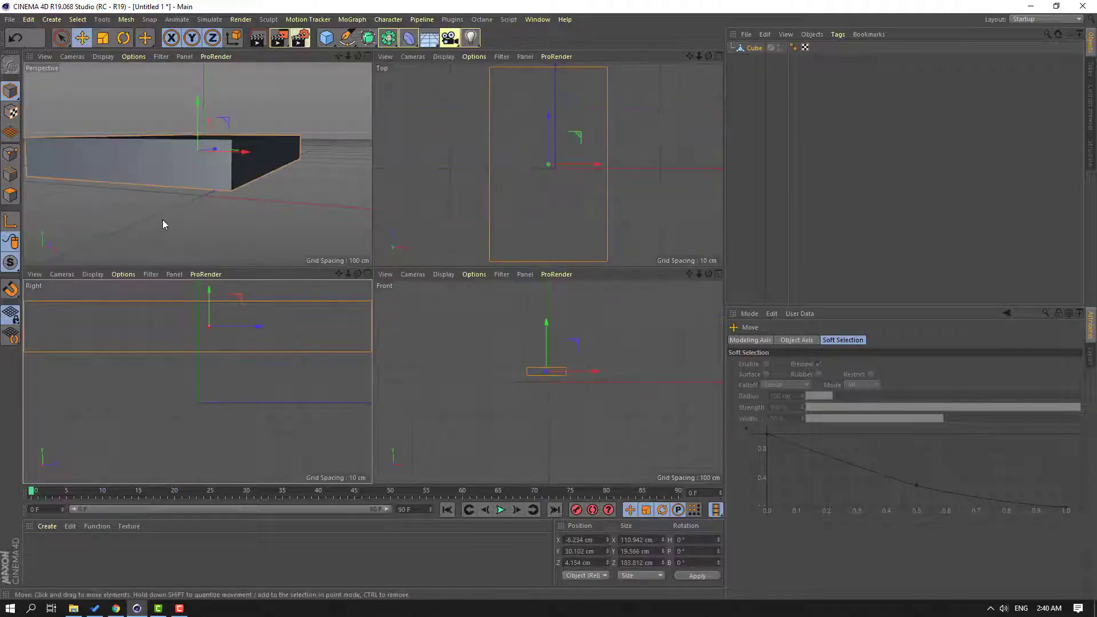
middle_click(163, 220)
alt+drag(430, 255, 399, 215)
mouse_move(308, 195)
alt+mouse_down()
mouse_move(257, 147)
mouse_move(298, 189)
alt+mouse_up()
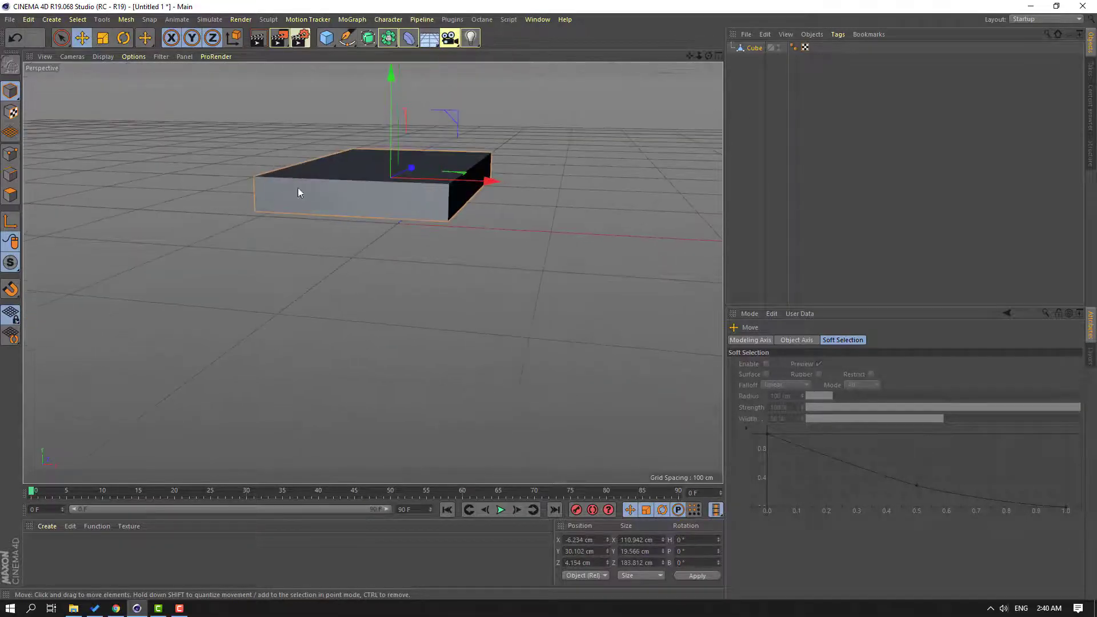
middle_click(298, 189)
middle_click(240, 362)
scroll(310, 287, down, 5)
mouse_move(316, 288)
alt+middle_down()
mouse_move(316, 269)
mouse_move(306, 285)
alt+middle_up()
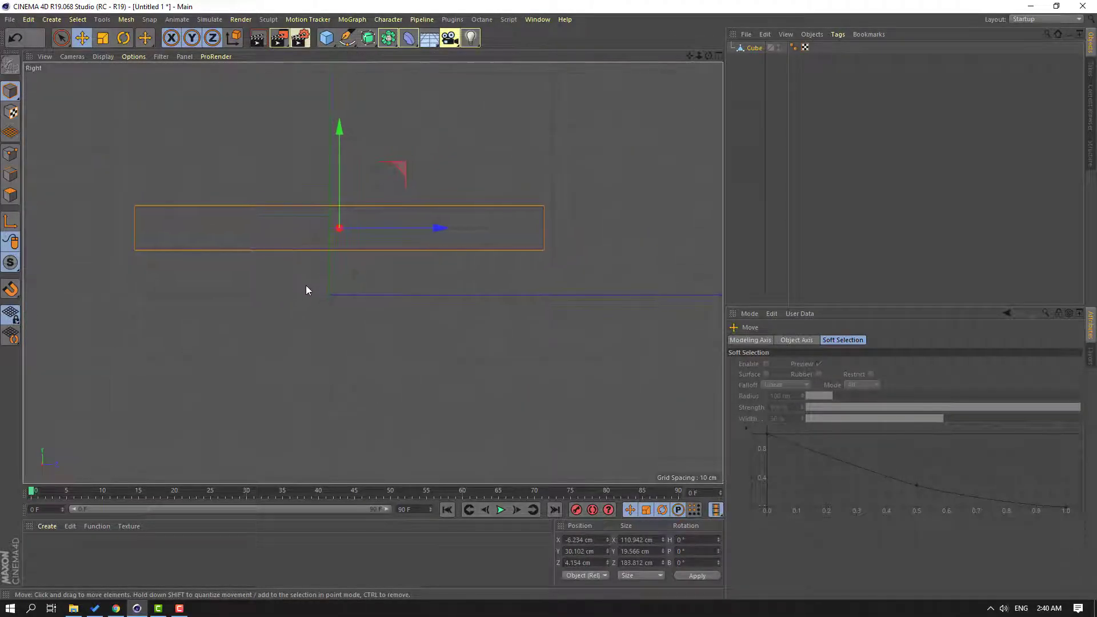
Cut an edge loop around the slab just below its upper edge with Loop/Path Cut, at about 90% offset
click(10, 175)
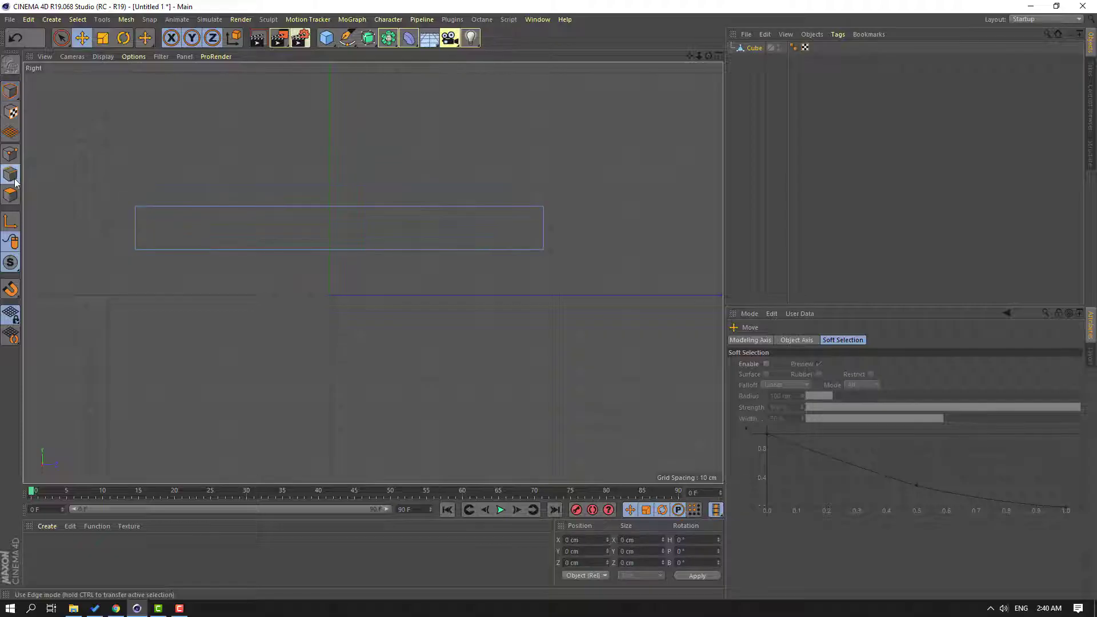
right_click(249, 155)
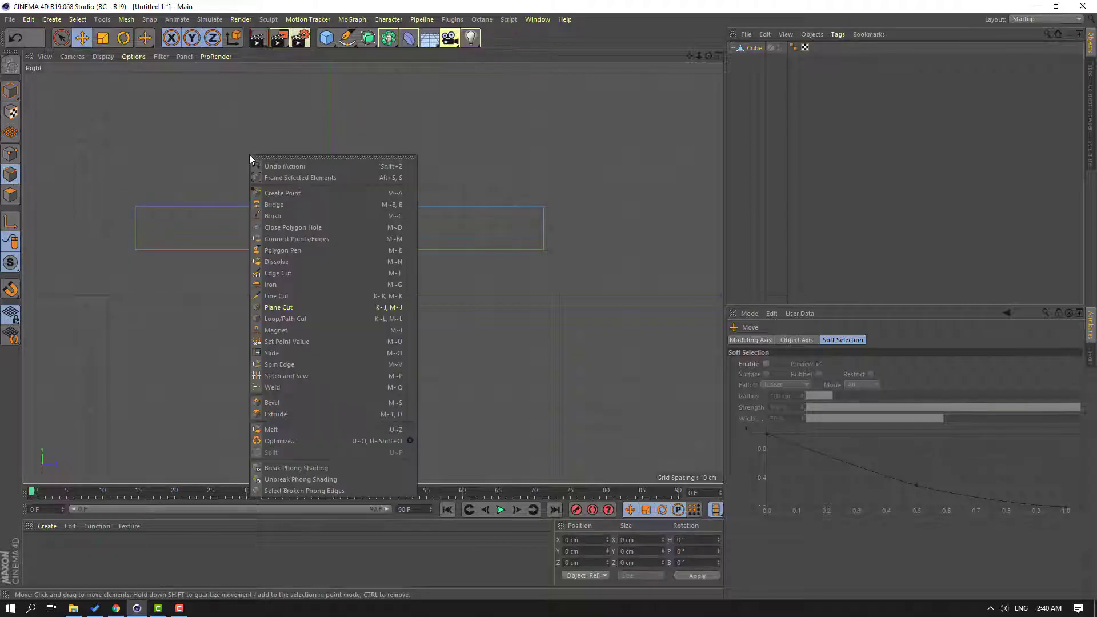
click(300, 318)
scroll(164, 235, up, 2)
middle_drag(164, 235, 326, 282)
scroll(331, 234, up, 3)
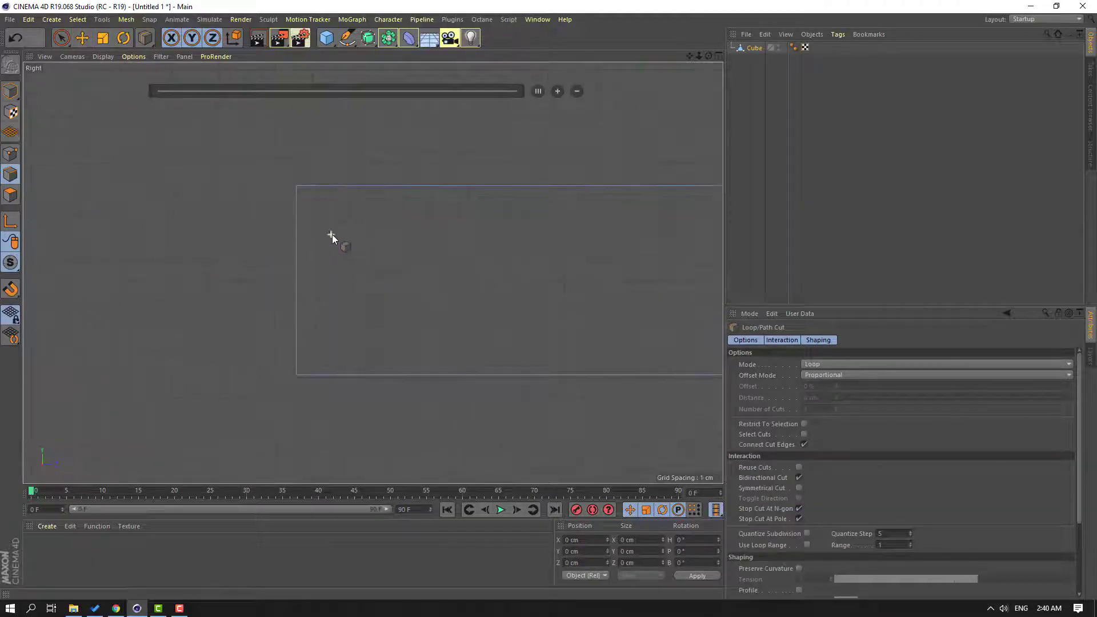
scroll(332, 234, up, 6)
scroll(332, 234, down, 1)
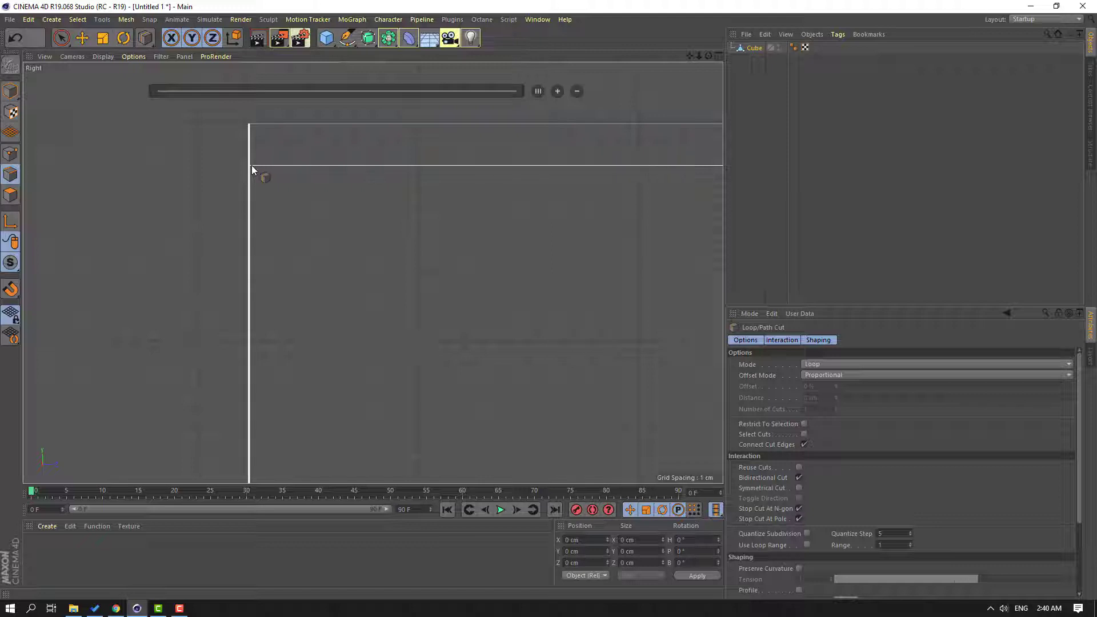
click(251, 166)
Cut a second edge loop around the slab just above its lower edge and return to moving in model mode
scroll(149, 280, down, 5)
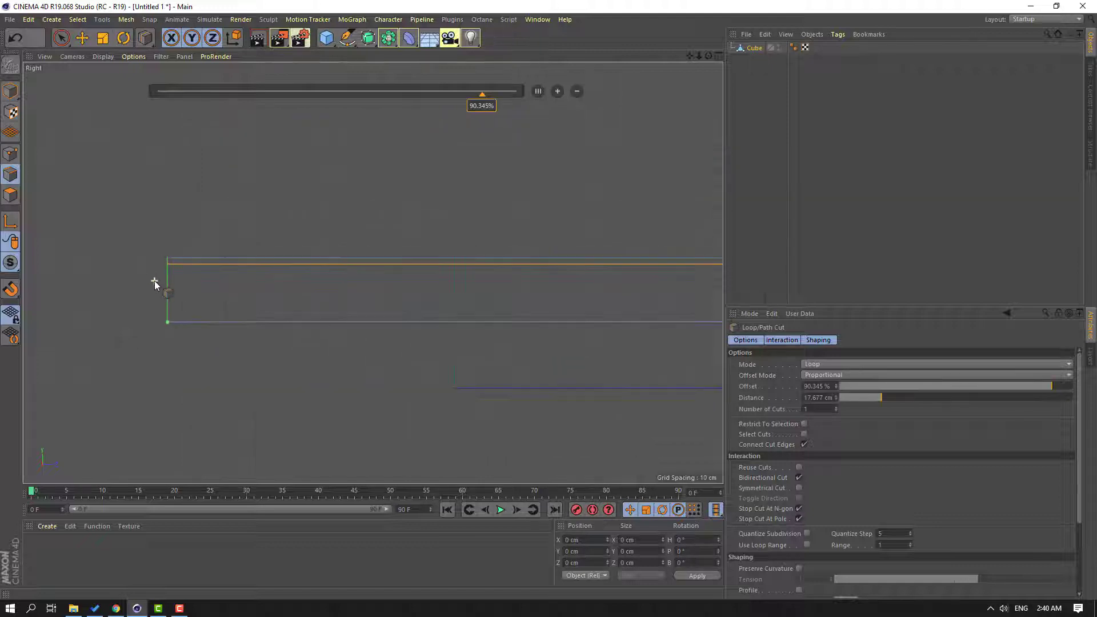
scroll(163, 286, up, 10)
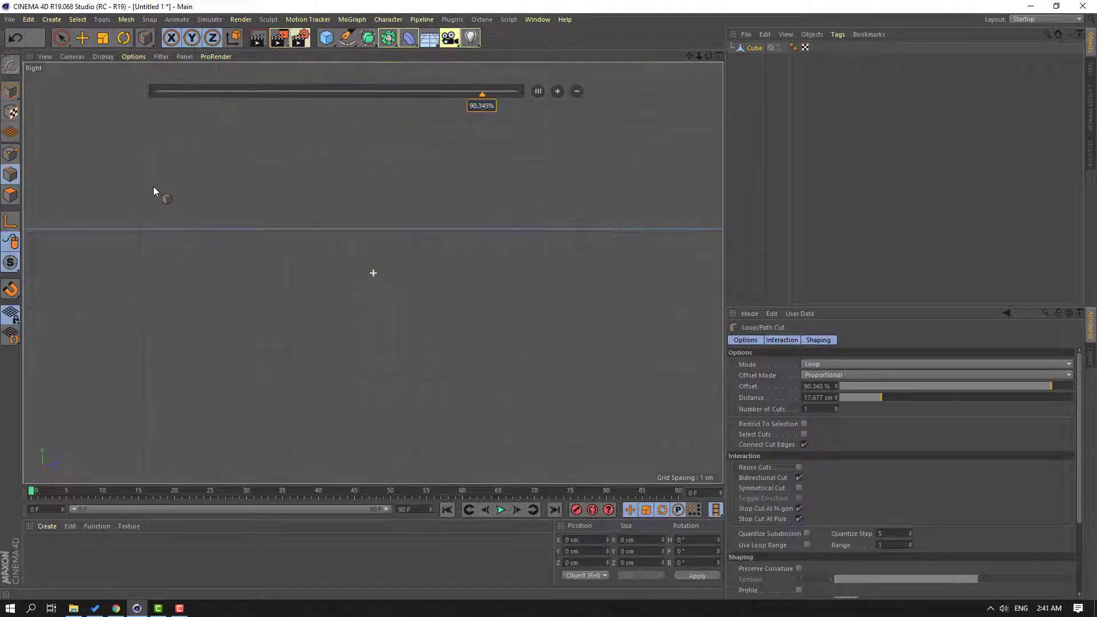
scroll(400, 297, up, 6)
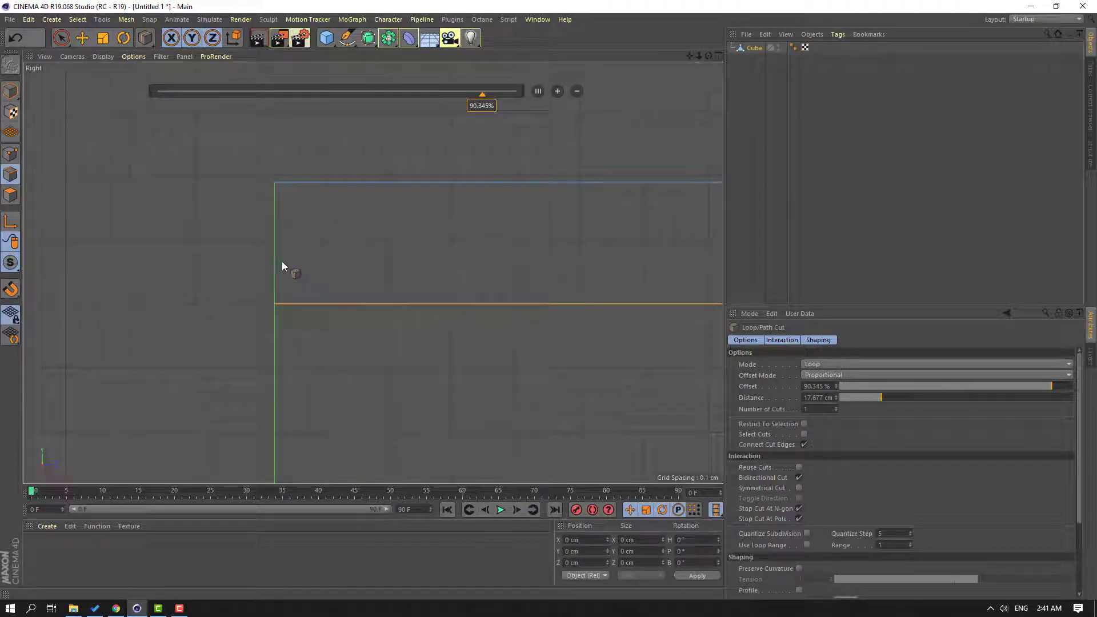
scroll(345, 293, down, 5)
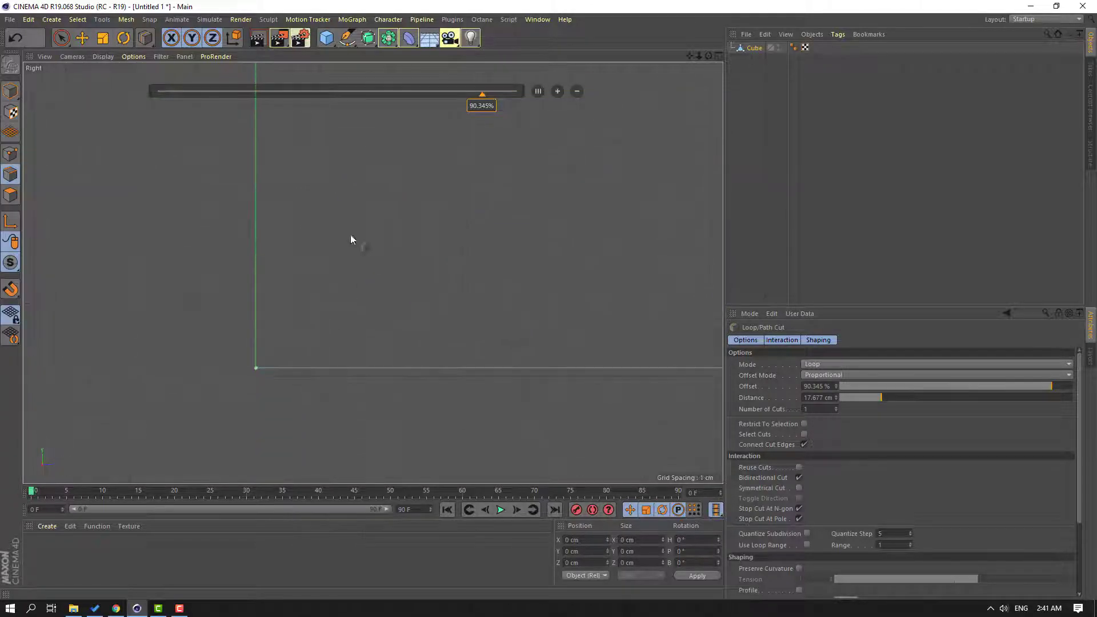
scroll(351, 239, up, 5)
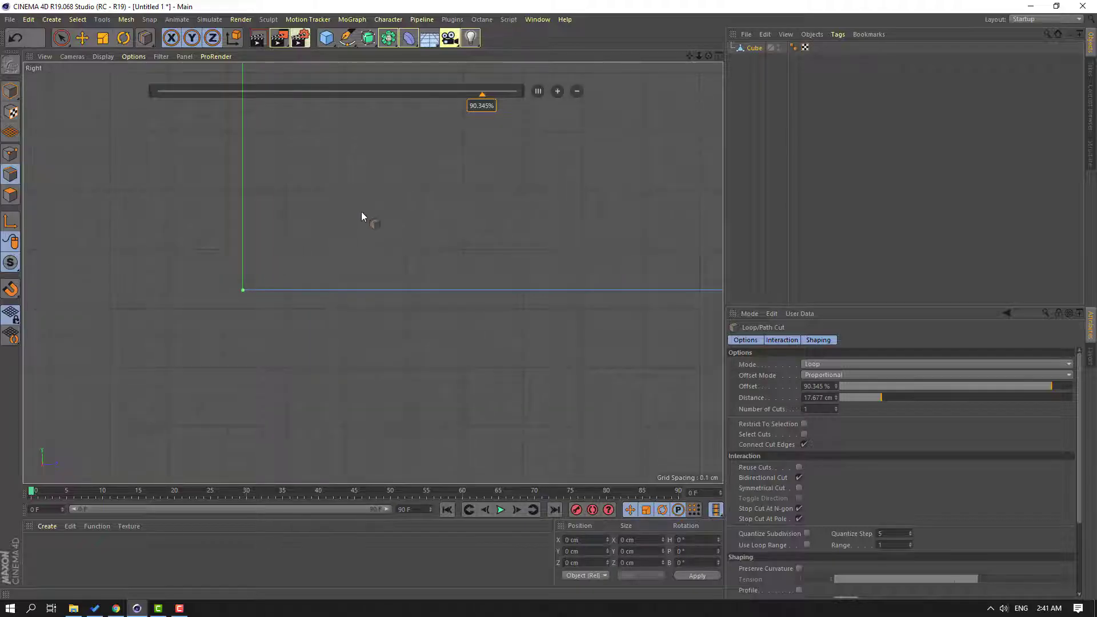
alt+middle_drag(361, 212, 325, 292)
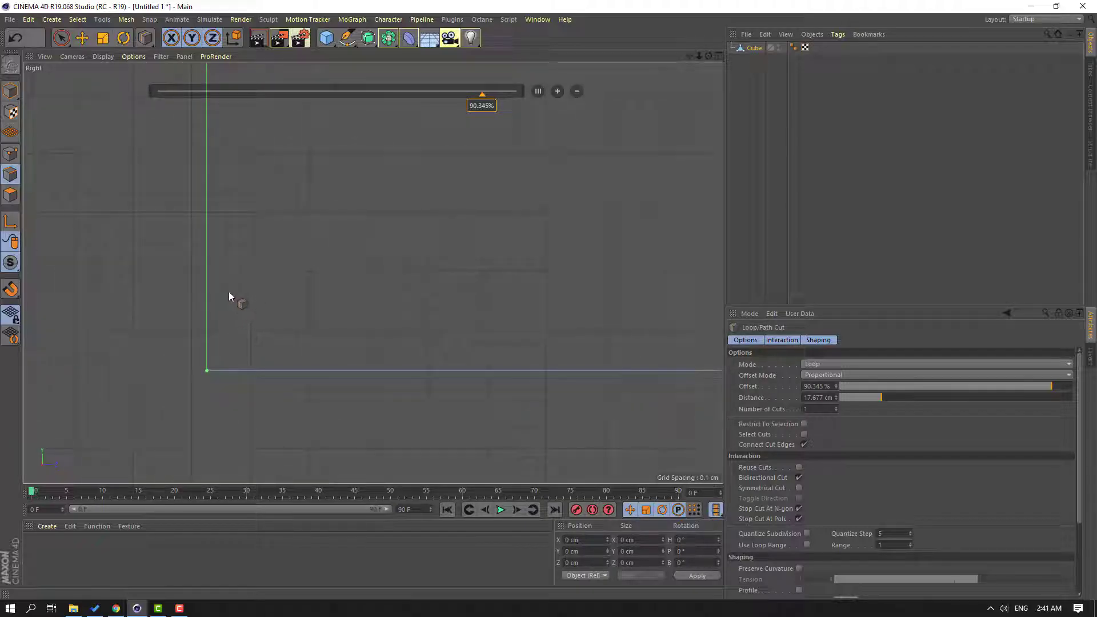
click(208, 271)
scroll(132, 304, down, 3)
scroll(131, 304, down, 3)
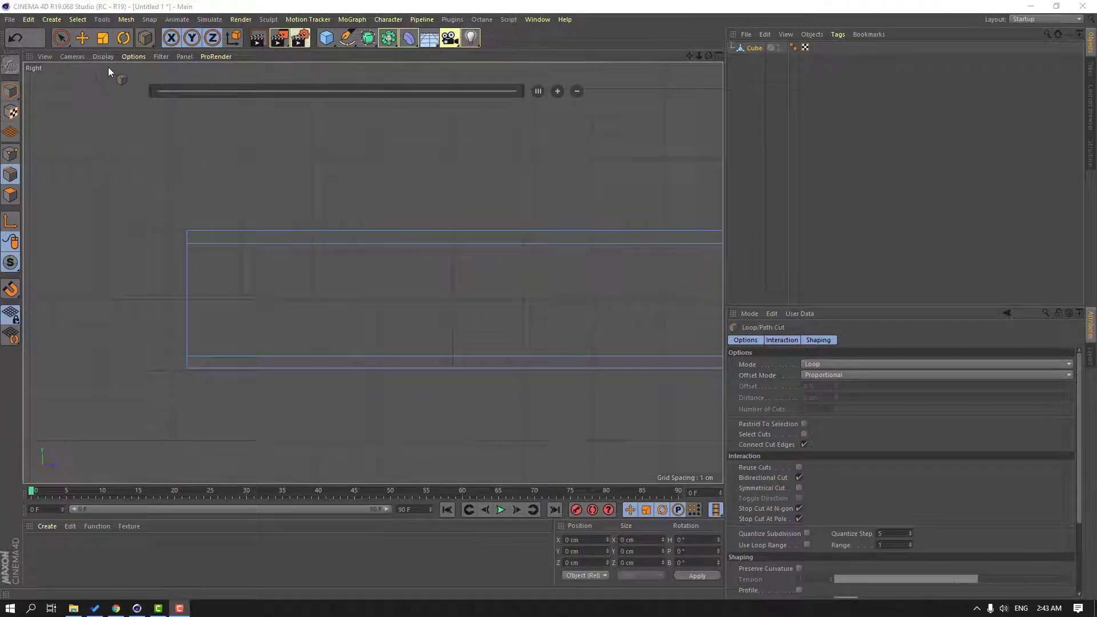
click(84, 39)
click(12, 93)
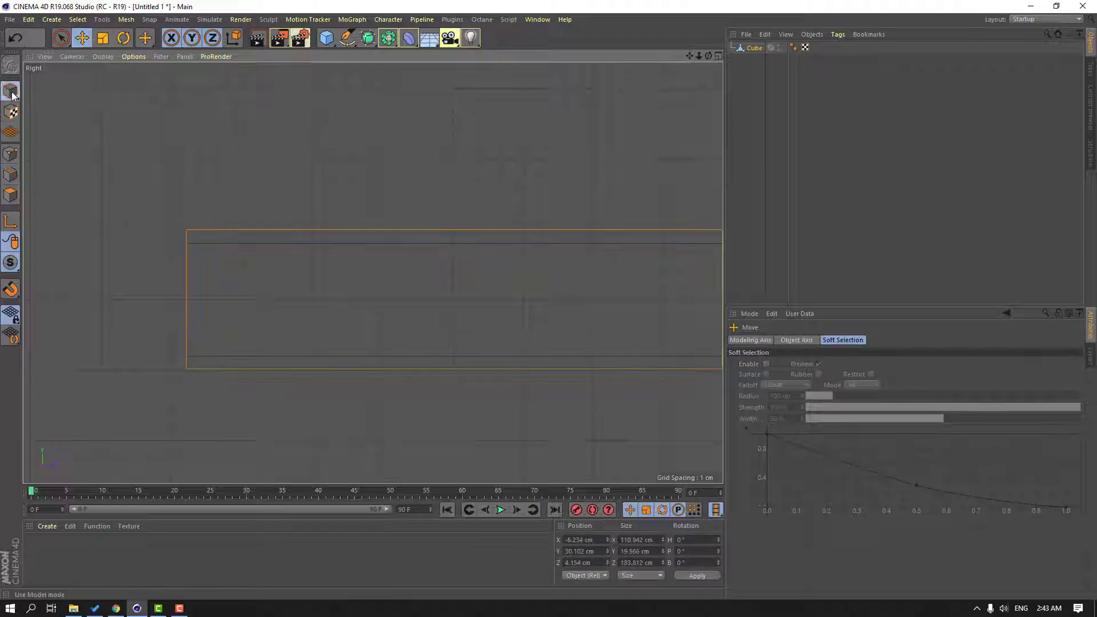
In the perspective view, scale the slab's height down to about 13.8 cm
click(718, 57)
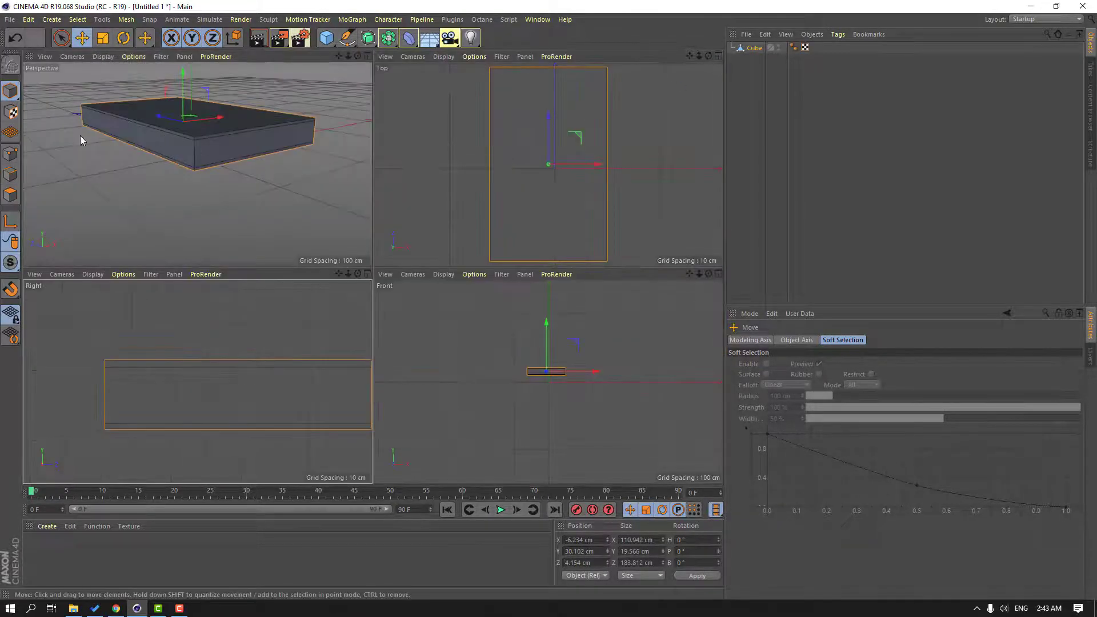
middle_click(98, 156)
scroll(215, 221, up, 5)
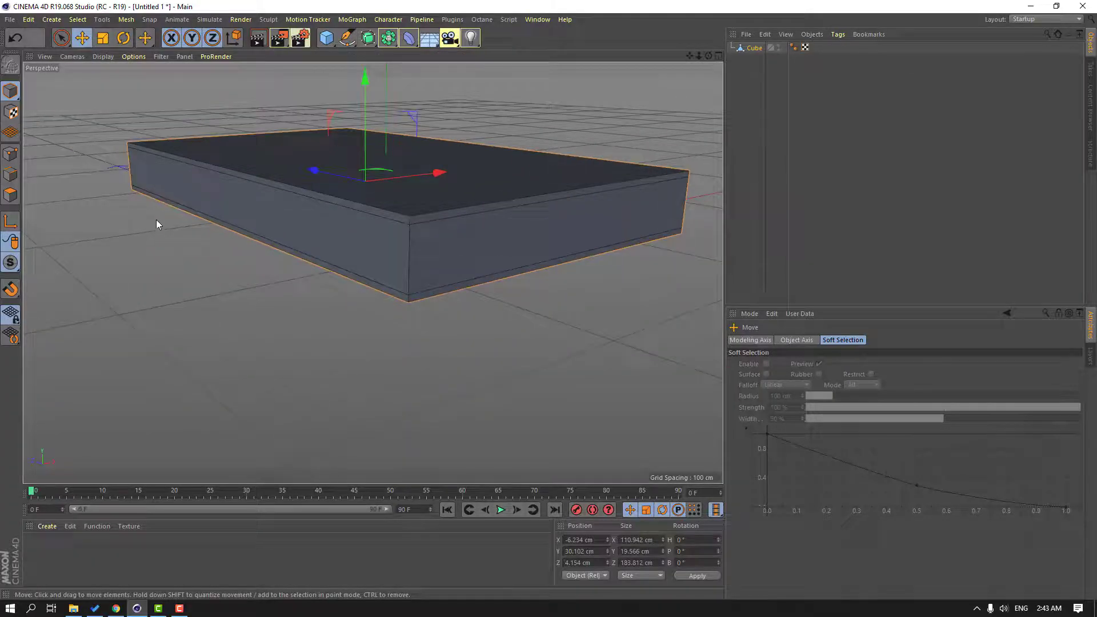
alt+drag(157, 223, 307, 255)
click(102, 38)
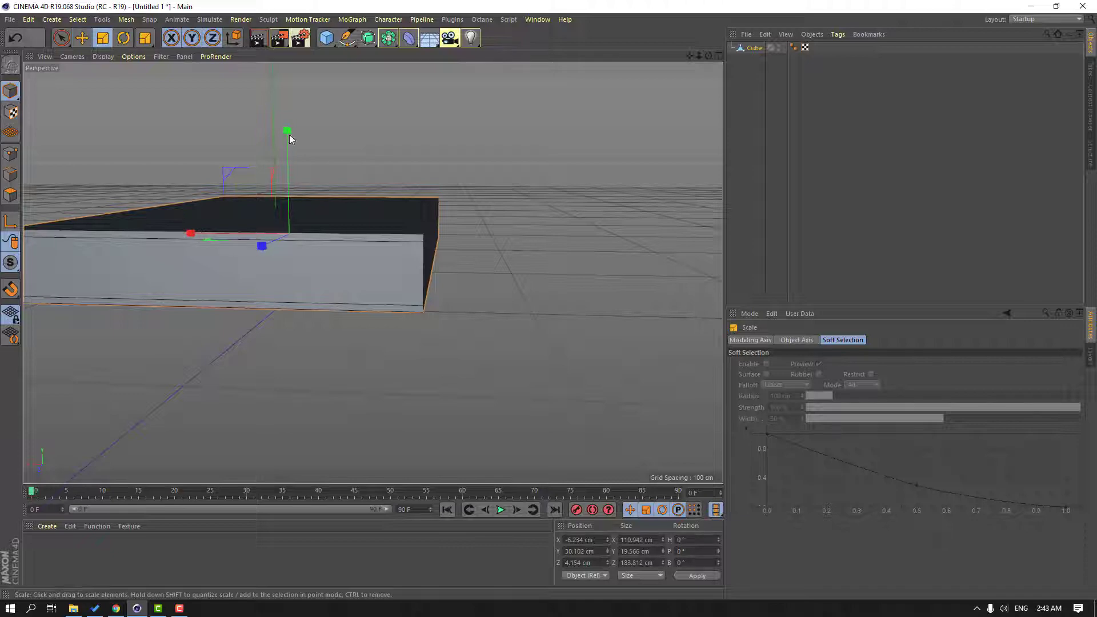
drag(290, 138, 212, 322)
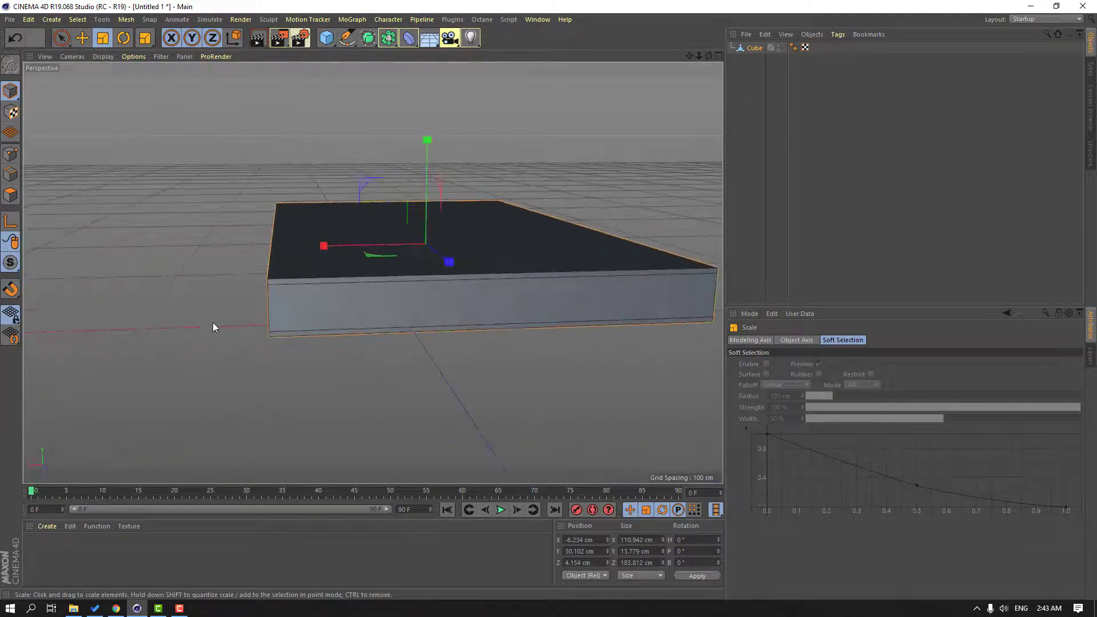
Cut an edge loop close to one long side of the slab with Loop/Path Cut, at about 2.4% offset
click(11, 176)
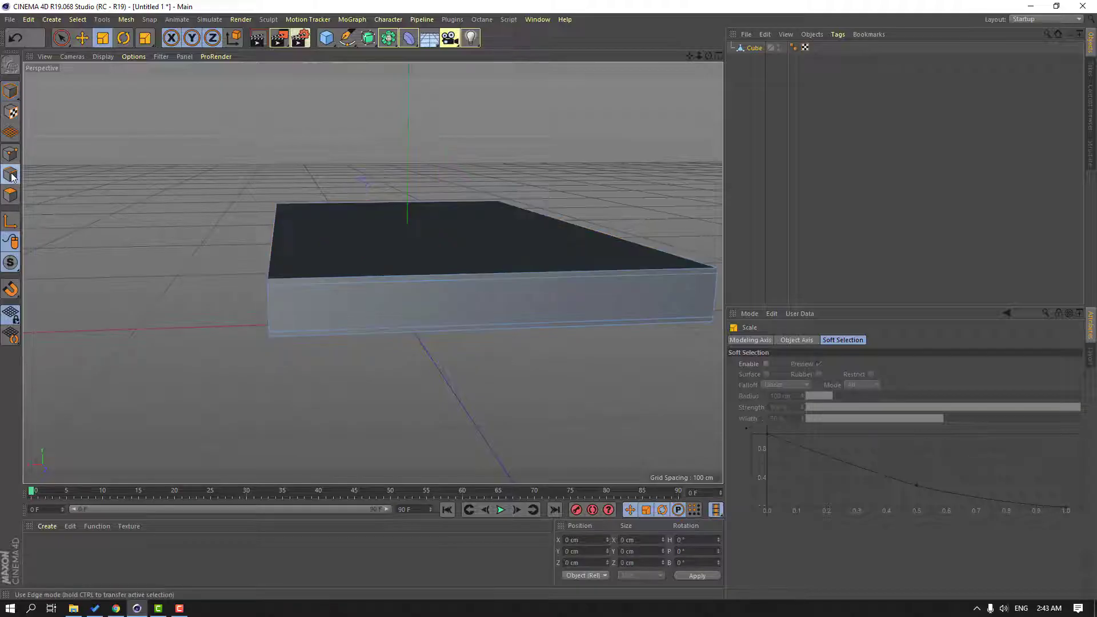
click(82, 38)
right_click(122, 163)
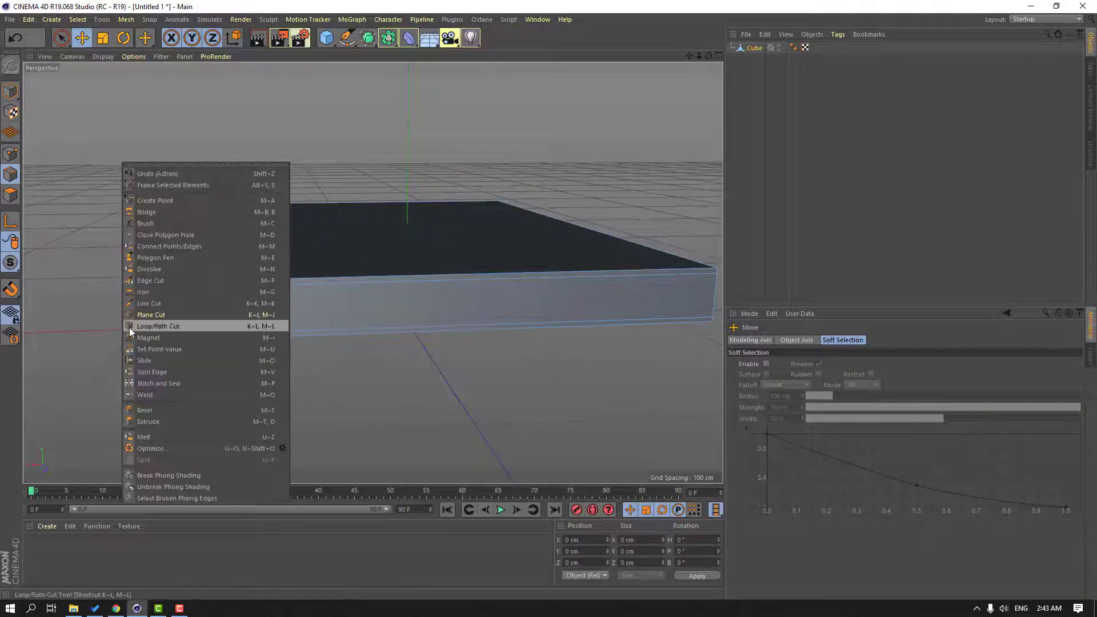
click(162, 327)
scroll(240, 313, up, 2)
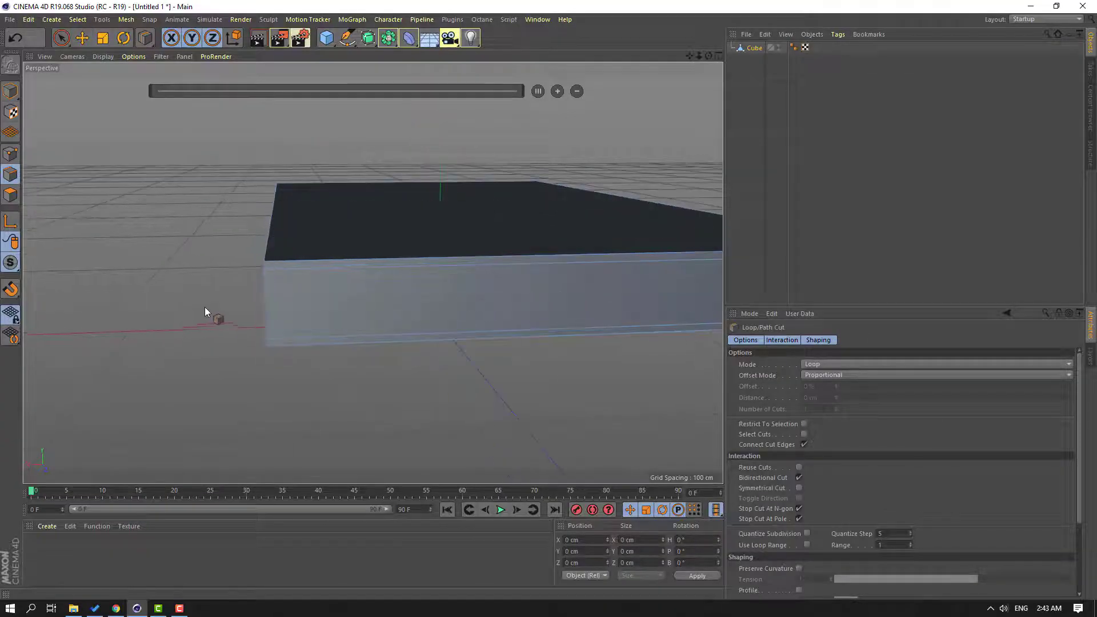
mouse_move(205, 306)
alt+mouse_down()
mouse_move(186, 300)
mouse_move(156, 332)
mouse_move(201, 325)
alt+mouse_up()
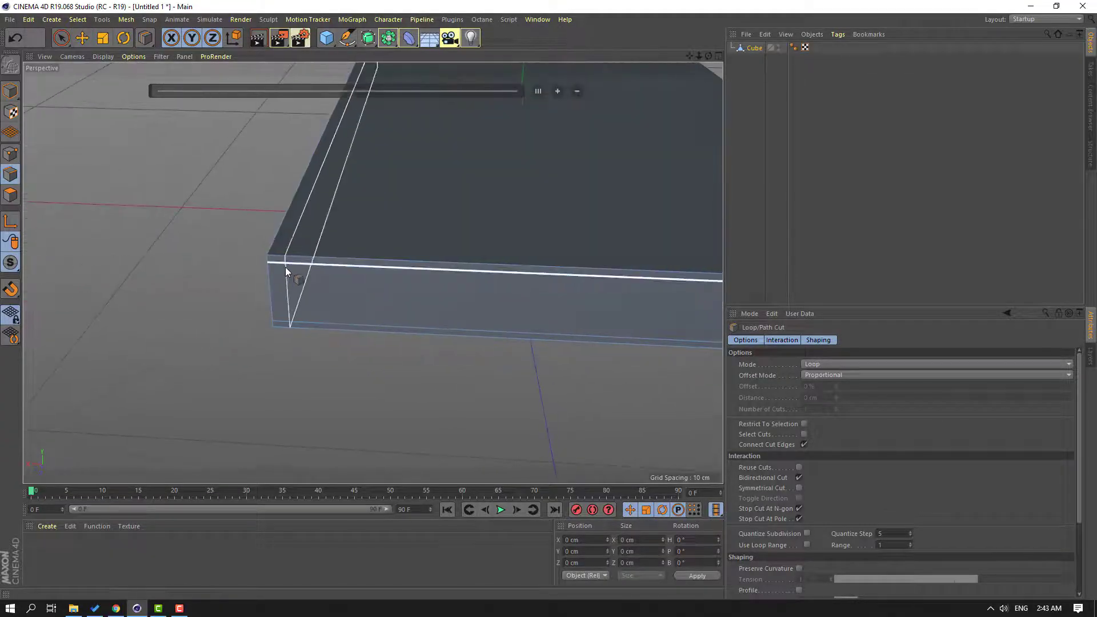
alt+drag(285, 282, 273, 318)
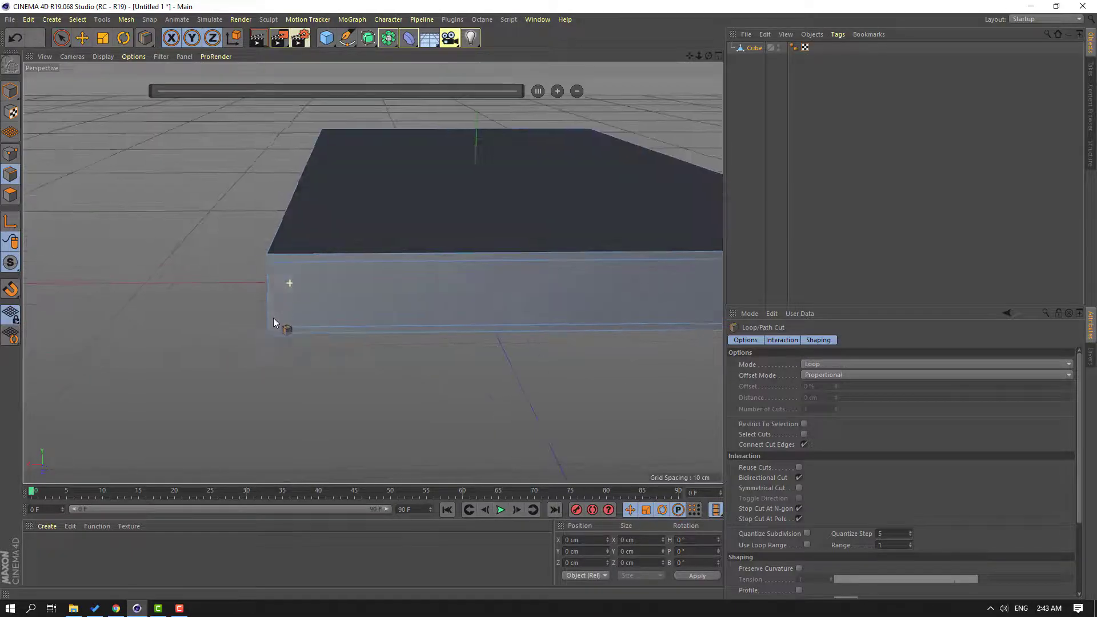
click(283, 261)
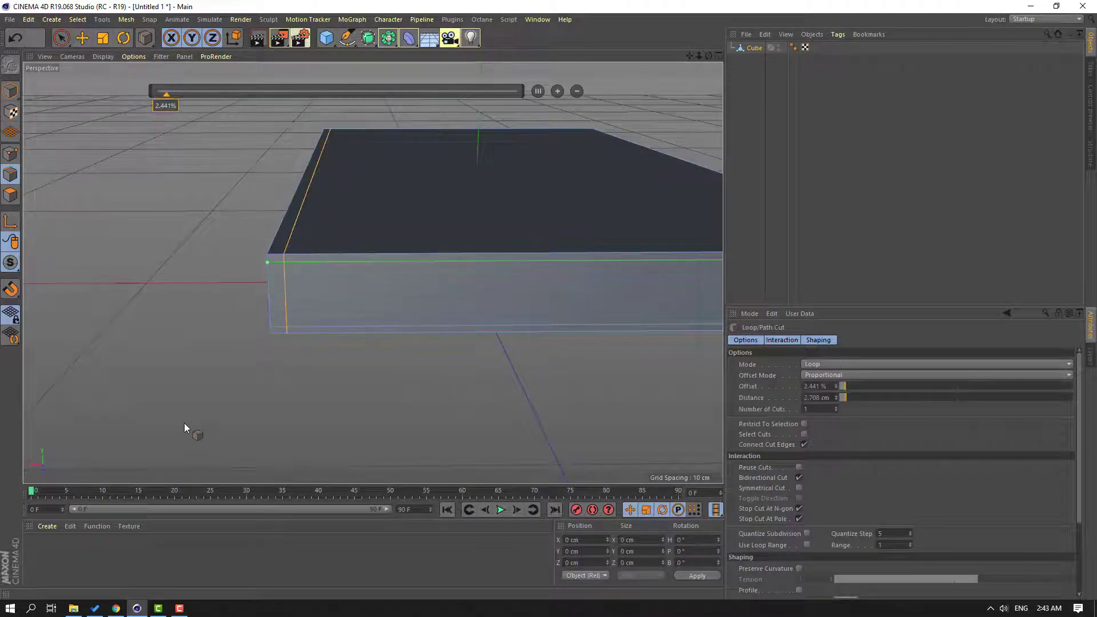
click(82, 38)
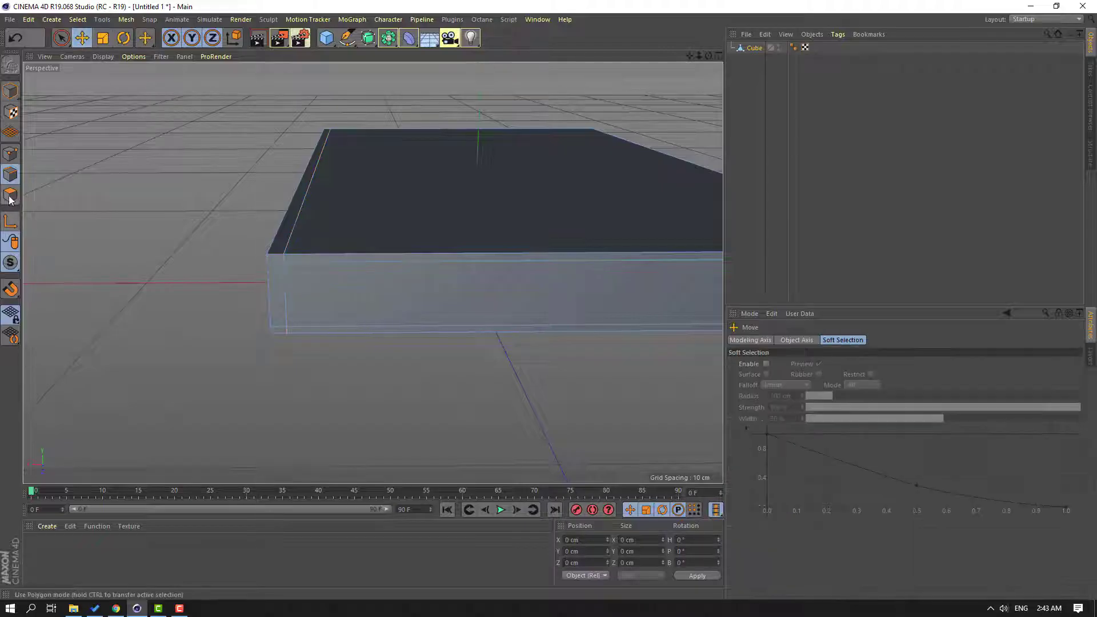
Select the middle side faces between the edge loops on the three sides away from the lengthwise loop
click(11, 194)
scroll(222, 341, down, 5)
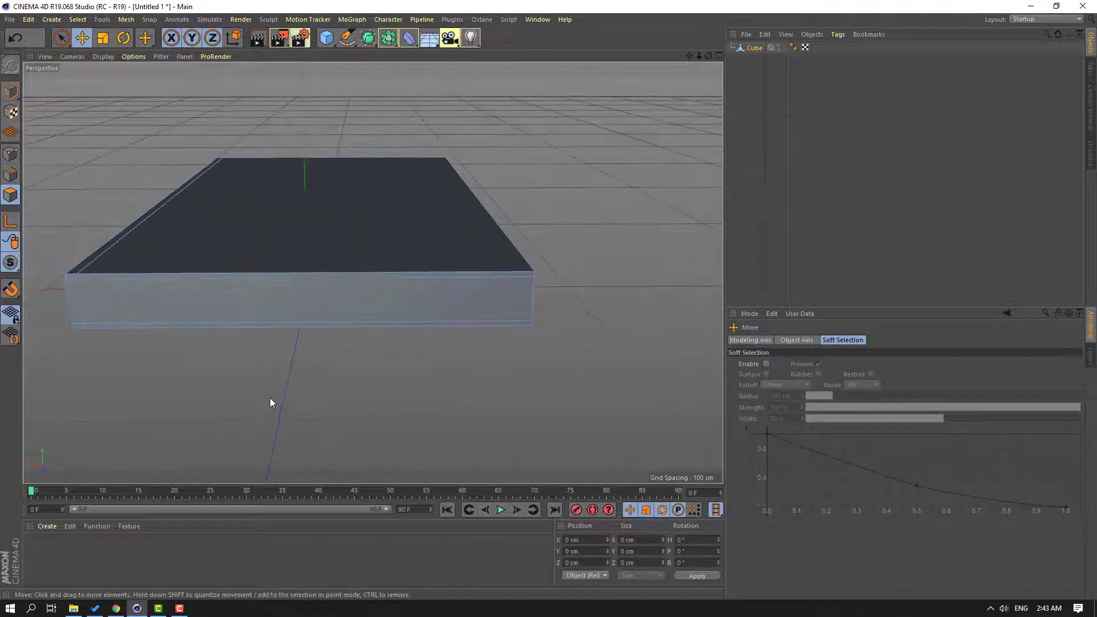
click(287, 297)
alt+drag(286, 297, 475, 402)
click(448, 317)
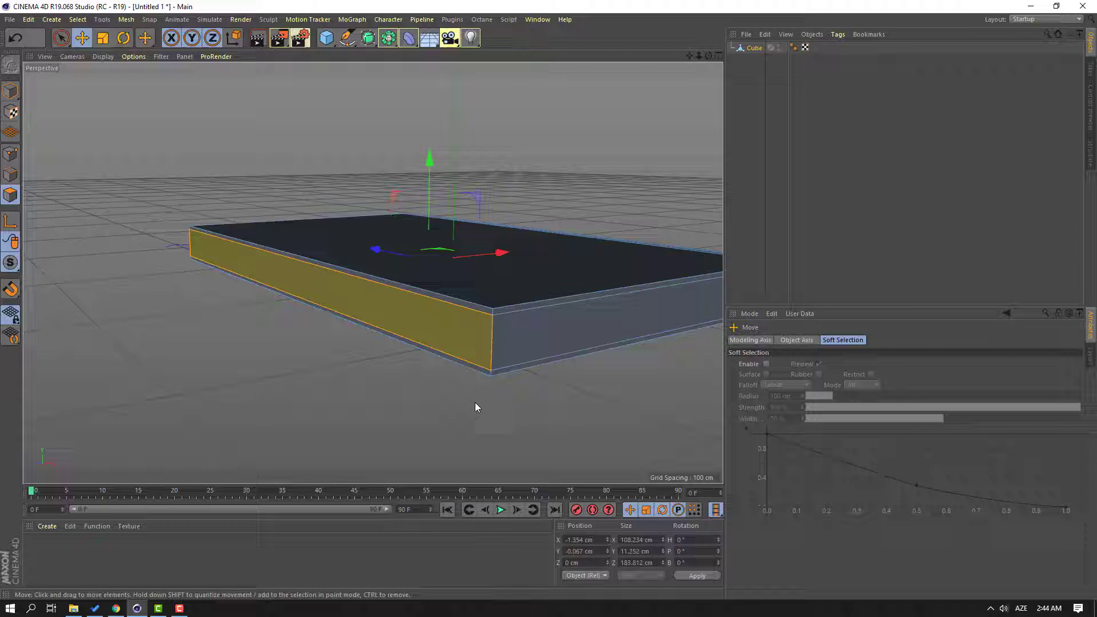
shift+click(522, 335)
alt+drag(392, 346, 572, 337)
Extrude the selected side faces inward with an offset of about -2.5 cm
right_click(567, 303)
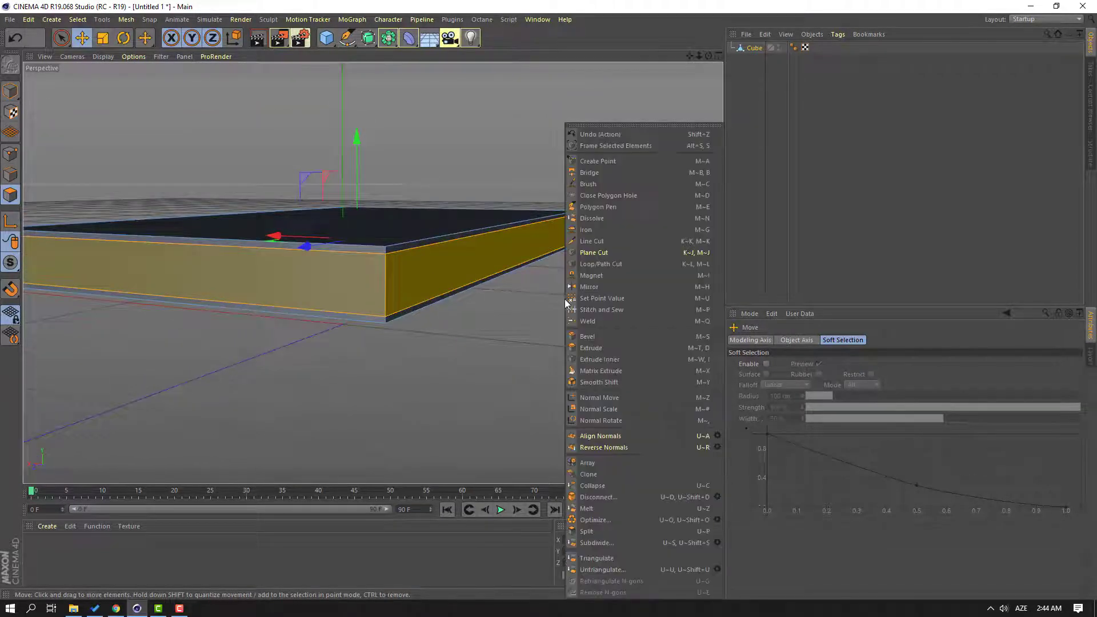
click(584, 348)
alt+drag(384, 335, 399, 340)
drag(460, 283, 444, 283)
drag(569, 183, 568, 183)
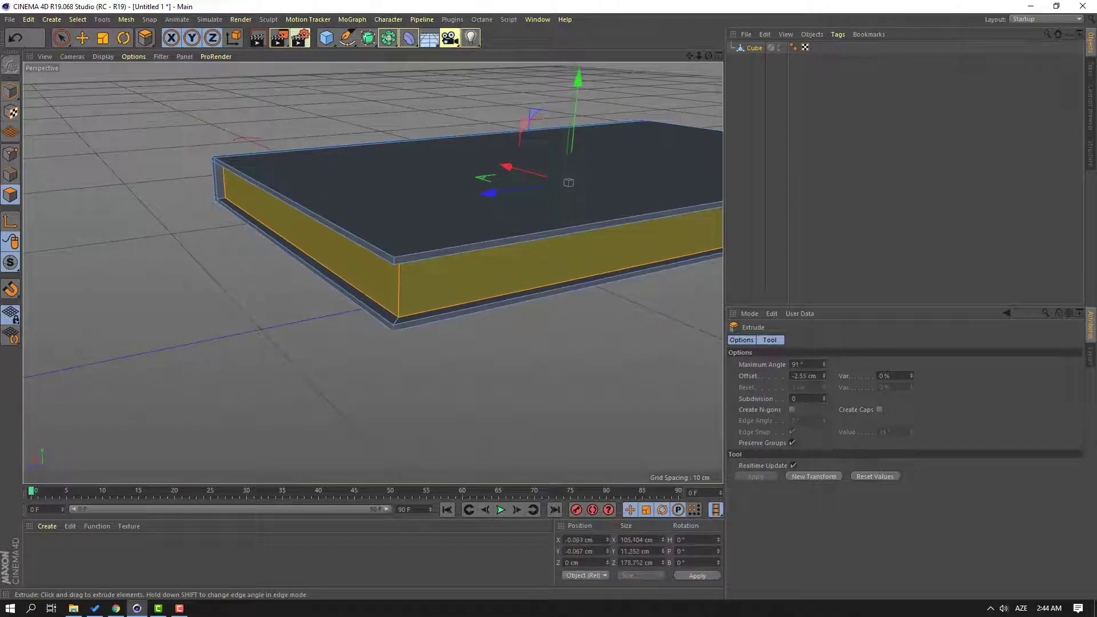
click(82, 39)
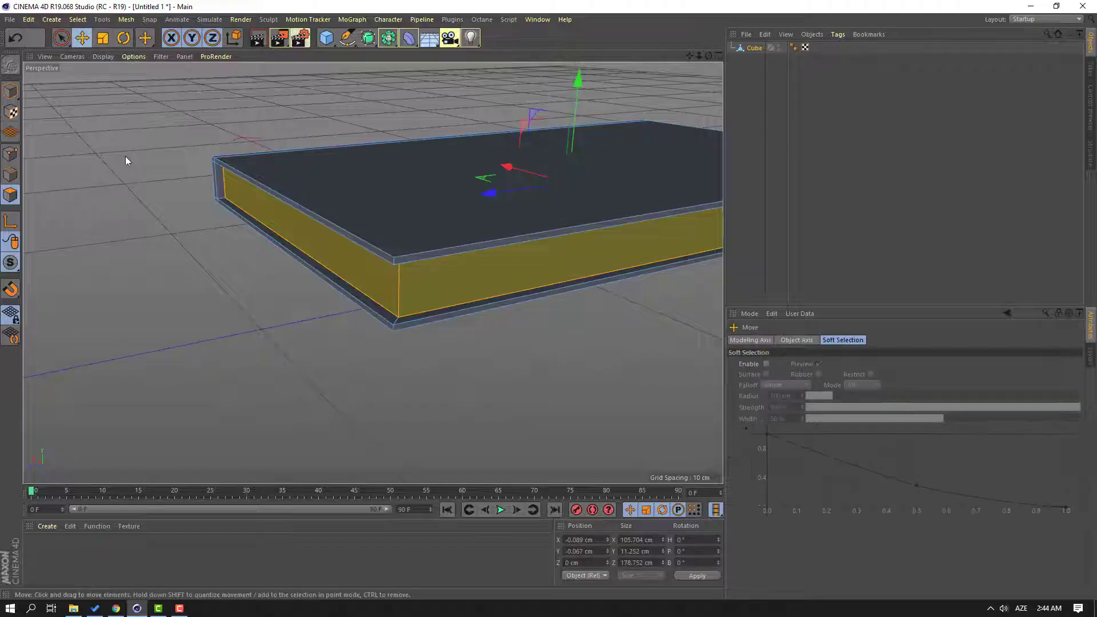
In the front view, cut three edge loops along the spine side: near its upper edge, near its lower edge and midway
mouse_move(127, 160)
alt+mouse_down()
mouse_move(272, 272)
mouse_move(248, 279)
mouse_move(386, 225)
mouse_move(410, 286)
mouse_move(427, 282)
alt+mouse_up()
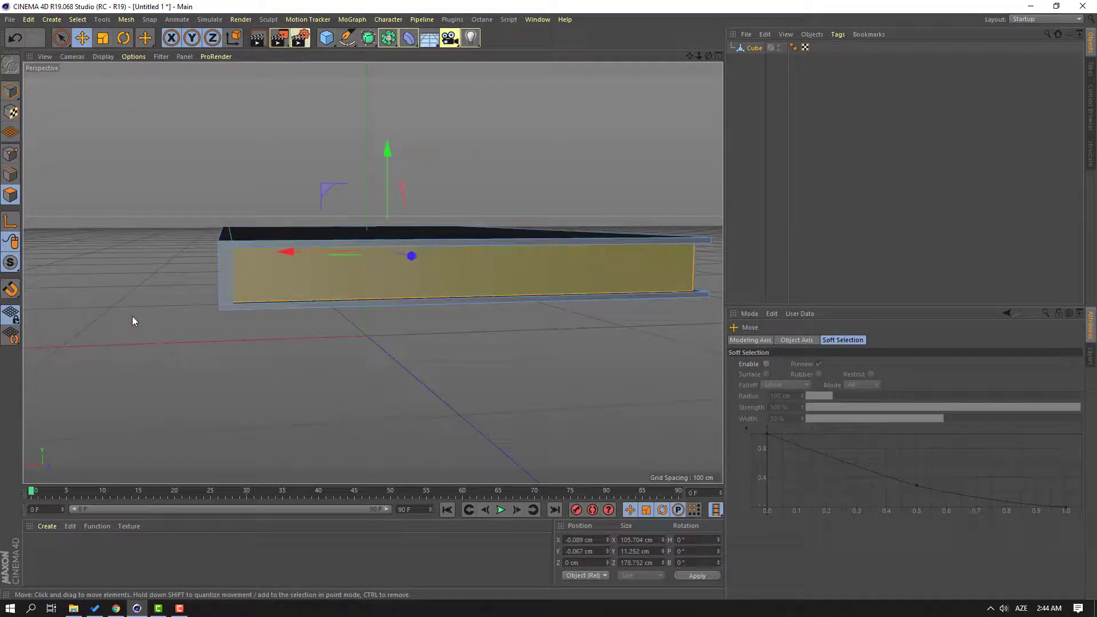
click(10, 175)
alt+drag(232, 334, 79, 252)
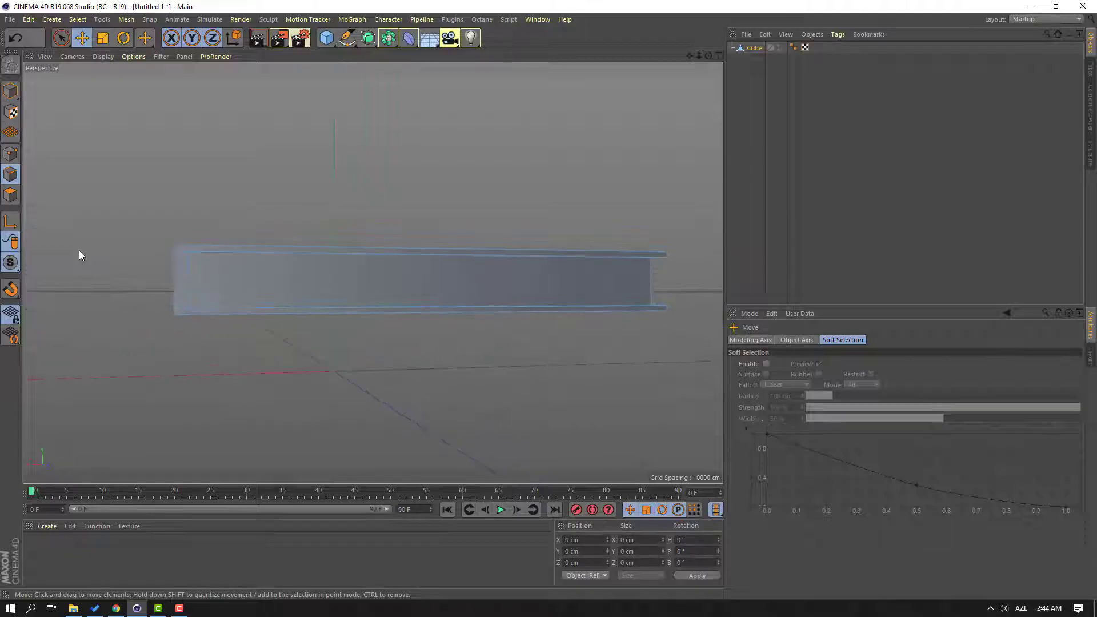
right_click(80, 255)
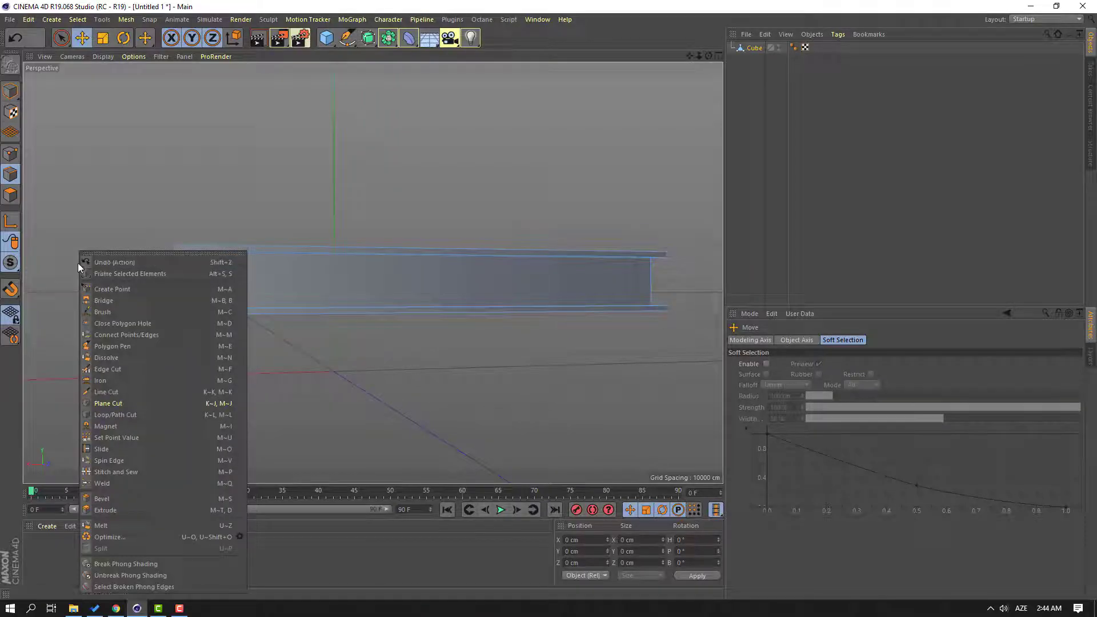
click(98, 419)
scroll(172, 300, up, 6)
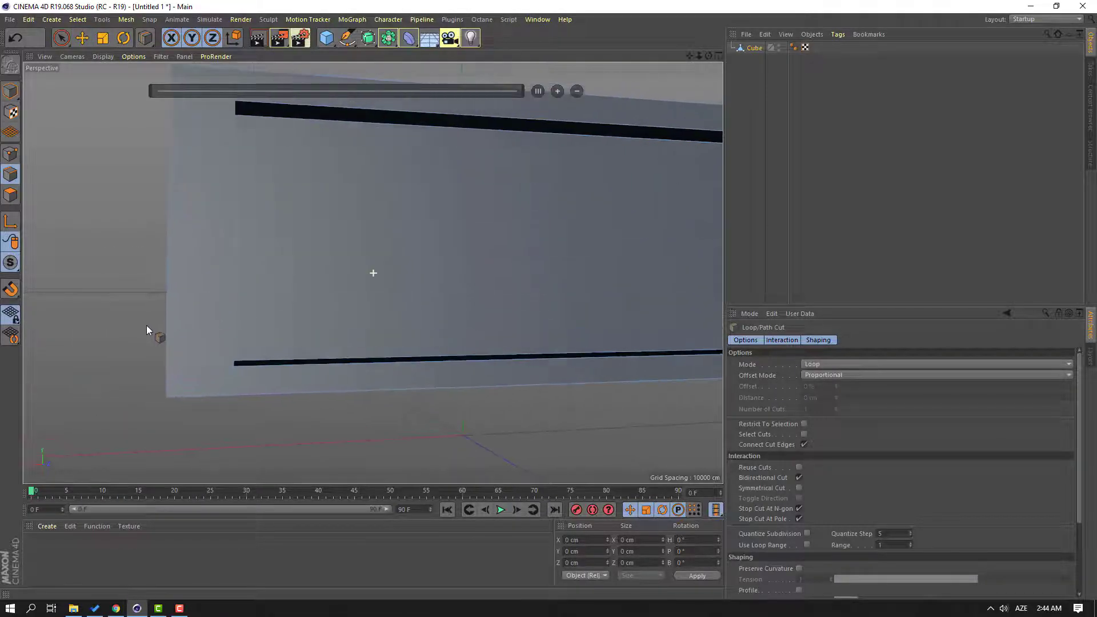
click(717, 56)
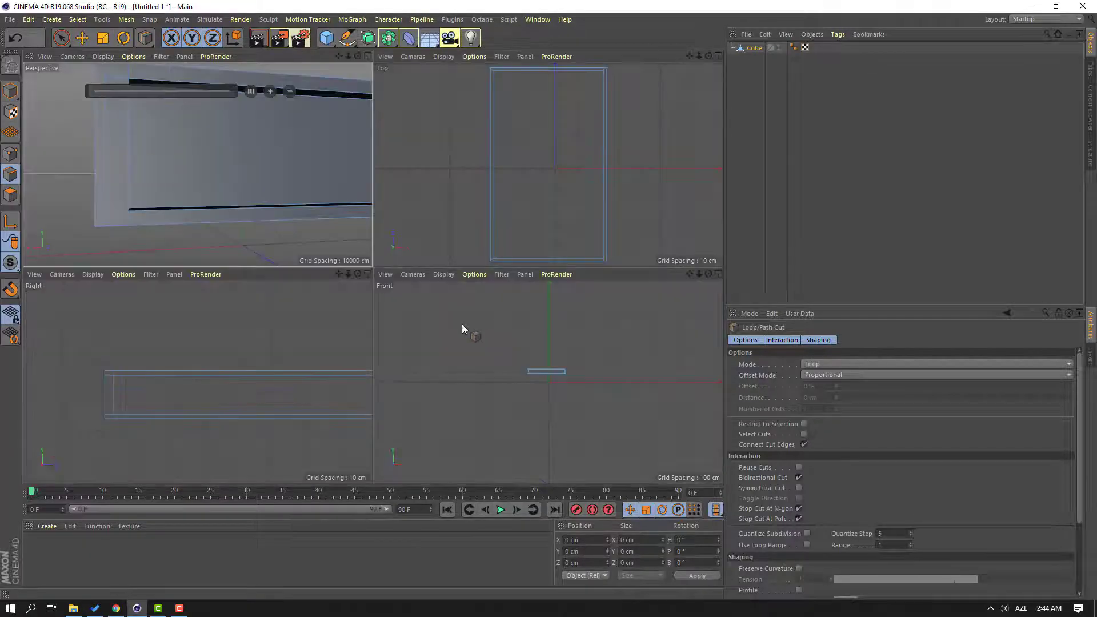
middle_click(461, 334)
scroll(399, 294, up, 5)
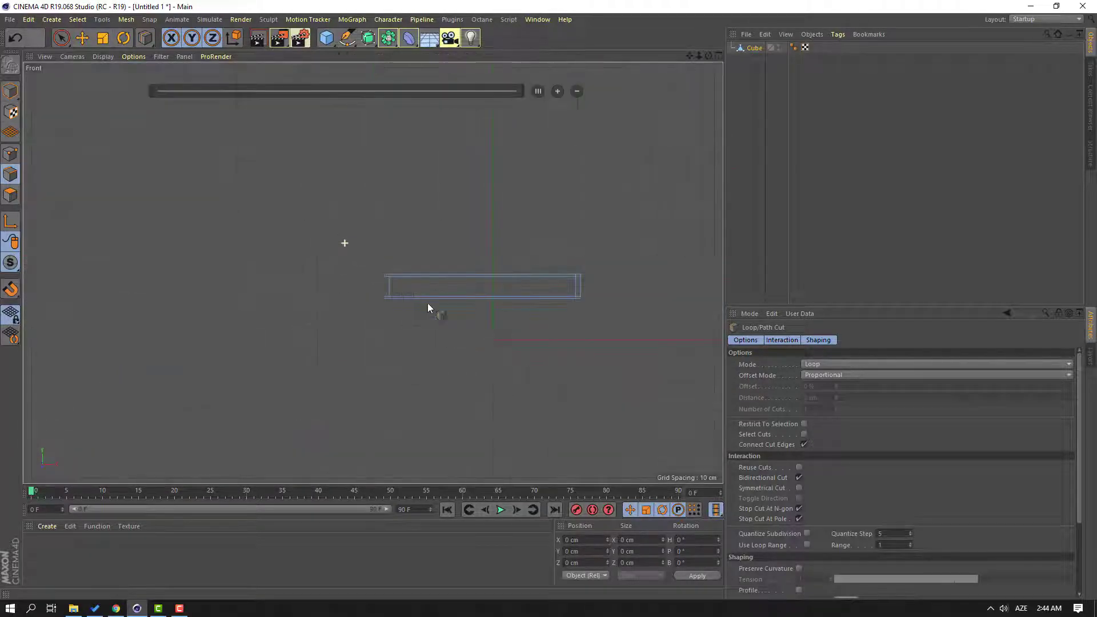
scroll(516, 257, up, 8)
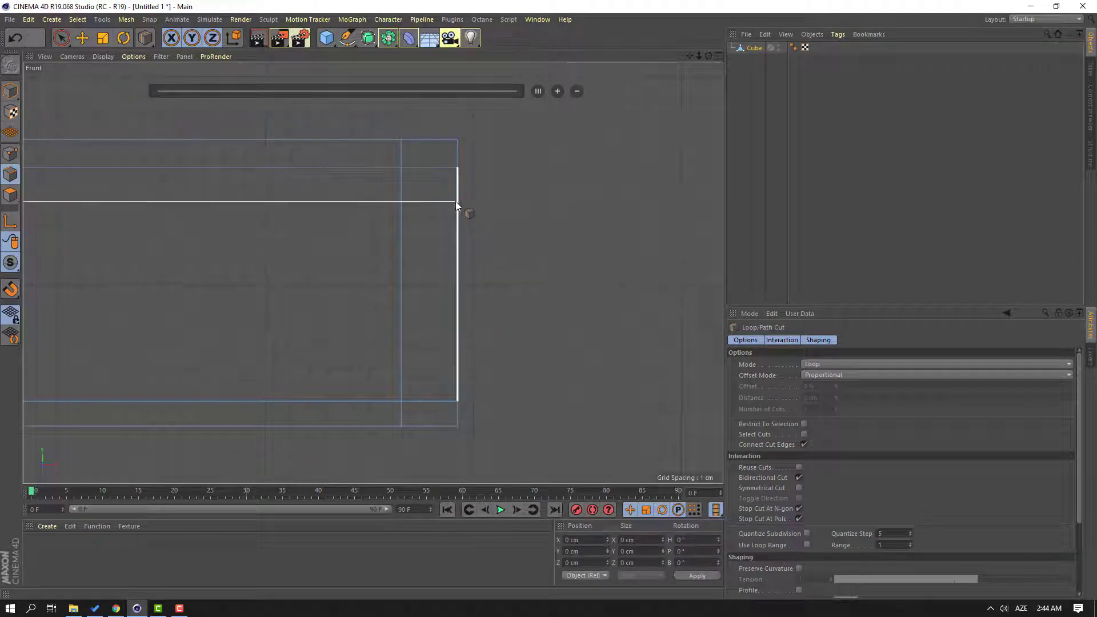
click(454, 201)
click(455, 363)
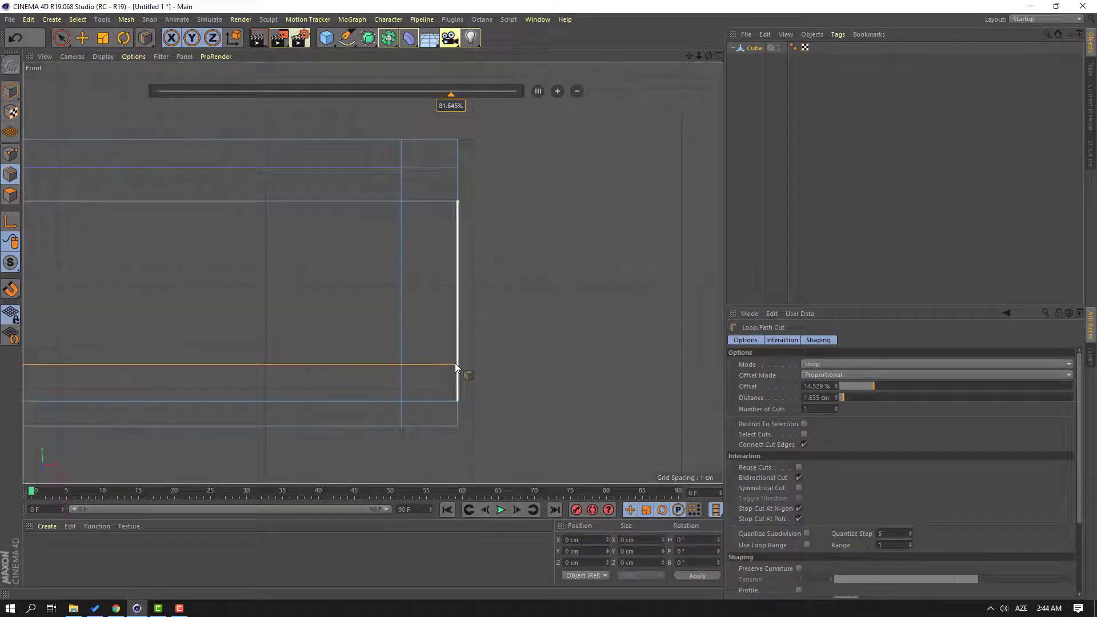
click(456, 282)
scroll(494, 333, down, 2)
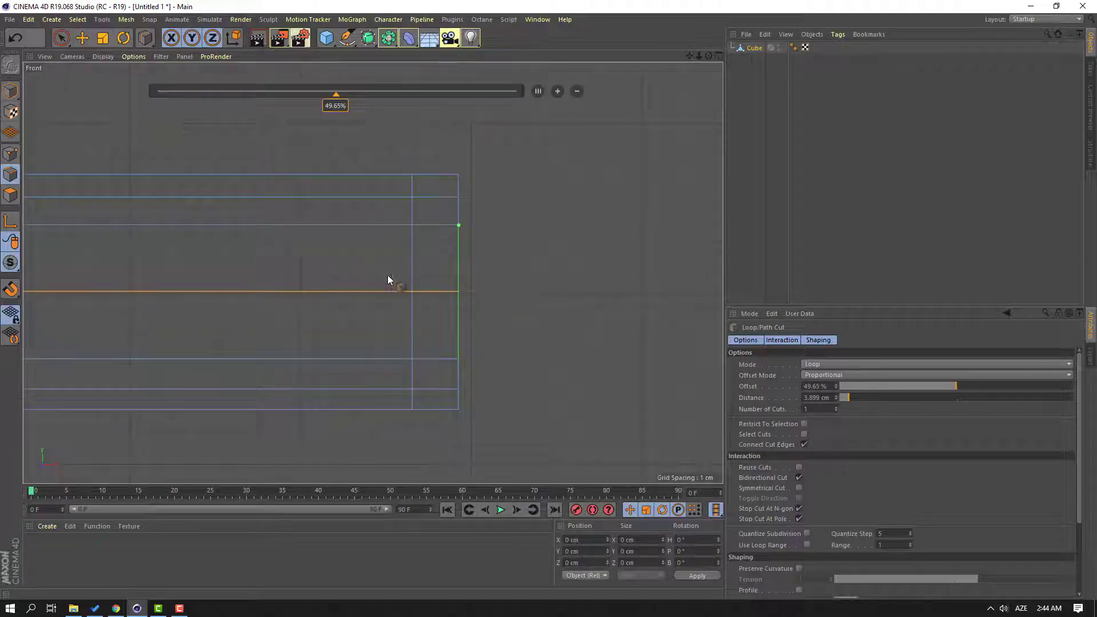
Rectangle-select the spine's outer points except its upper and lower corners, and move them outward along X
click(11, 153)
click(64, 48)
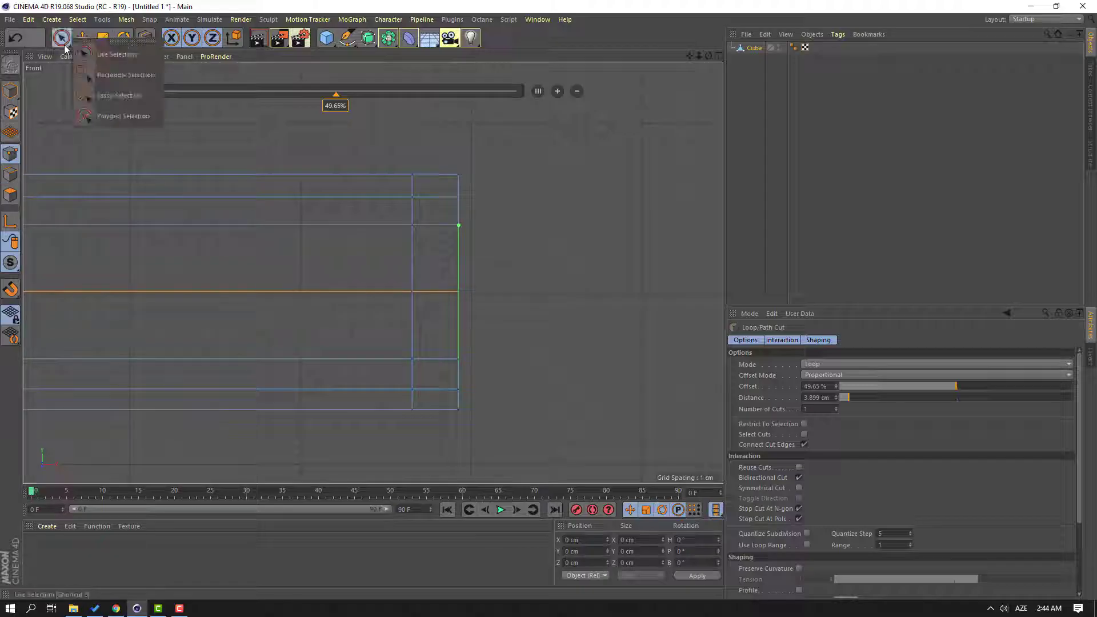
click(140, 77)
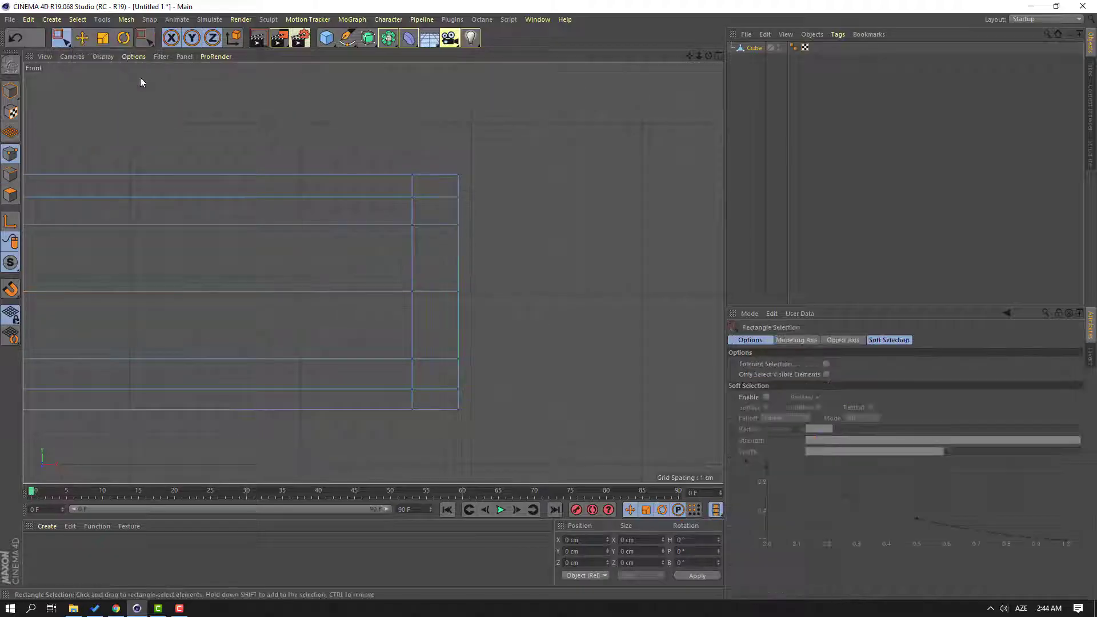
alt+middle_drag(543, 293, 420, 273)
drag(416, 164, 381, 371)
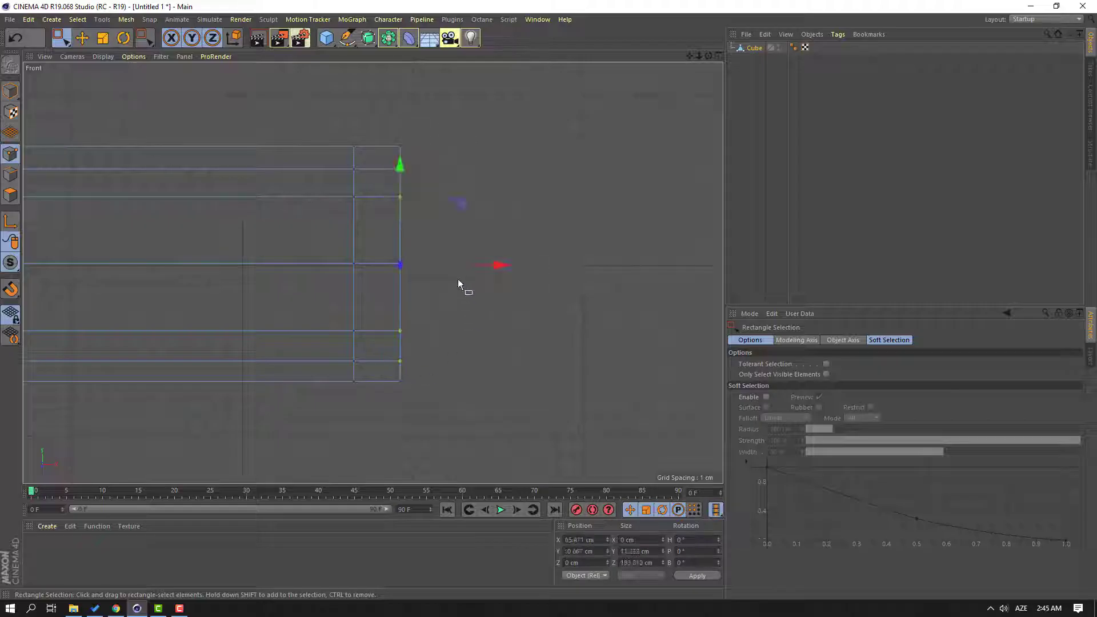
drag(450, 267, 471, 266)
Round the spine by moving its three middle point rows outward, and the centre row further to X about 58.4 cm
drag(464, 188, 393, 336)
drag(472, 263, 425, 284)
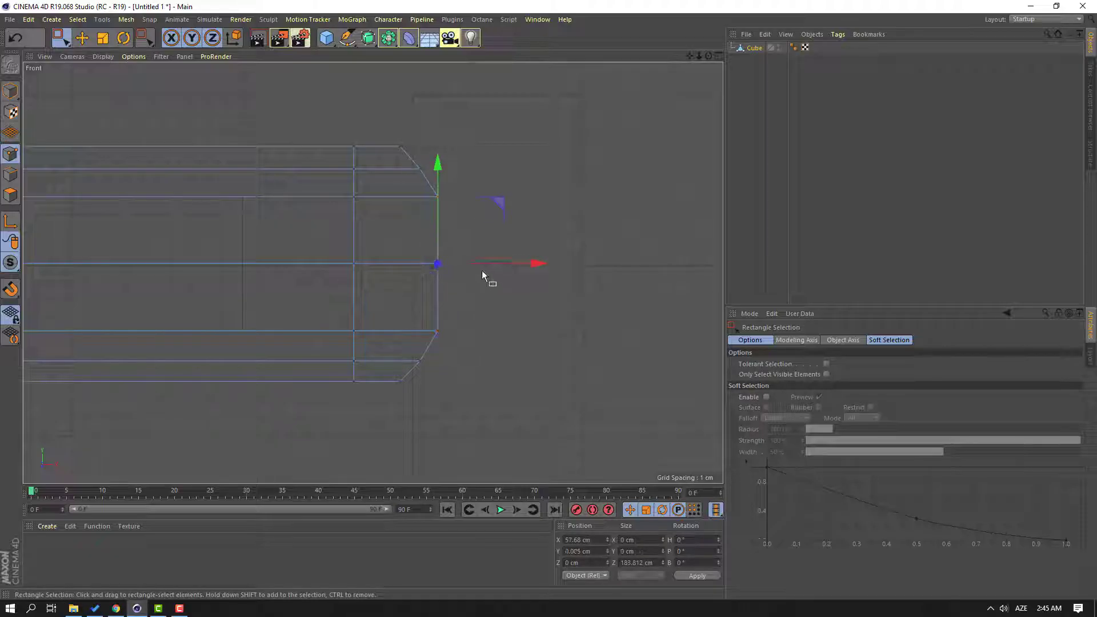
drag(489, 262, 503, 262)
scroll(428, 305, down, 3)
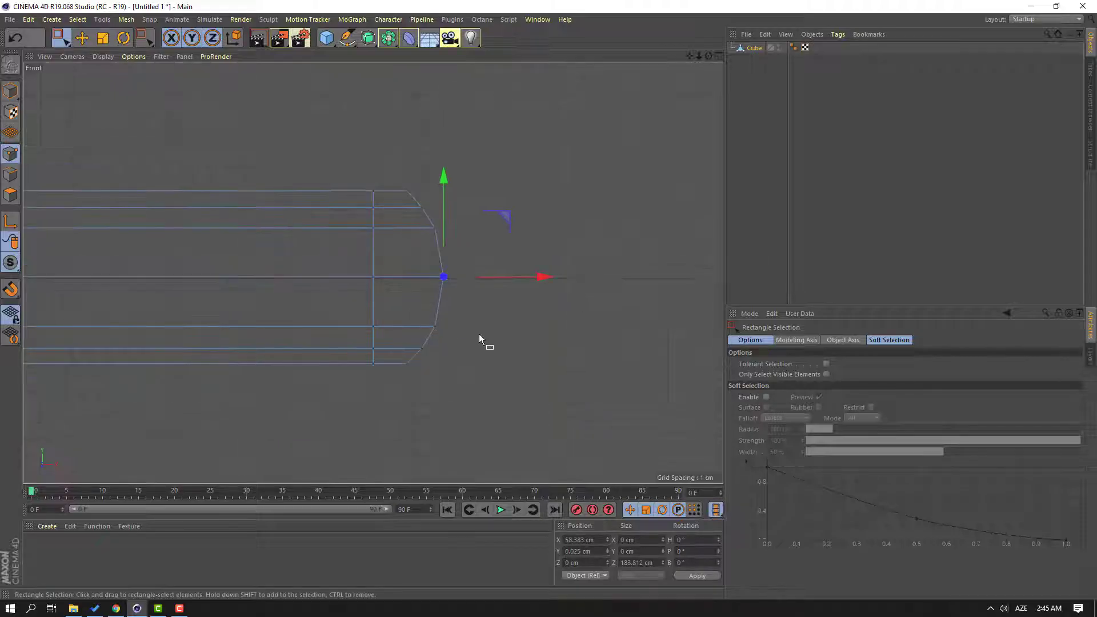
click(581, 197)
Select all the spine's points, scale their X size down to about 2.9 cm, and return to moving in model mode
scroll(505, 297, down, 5)
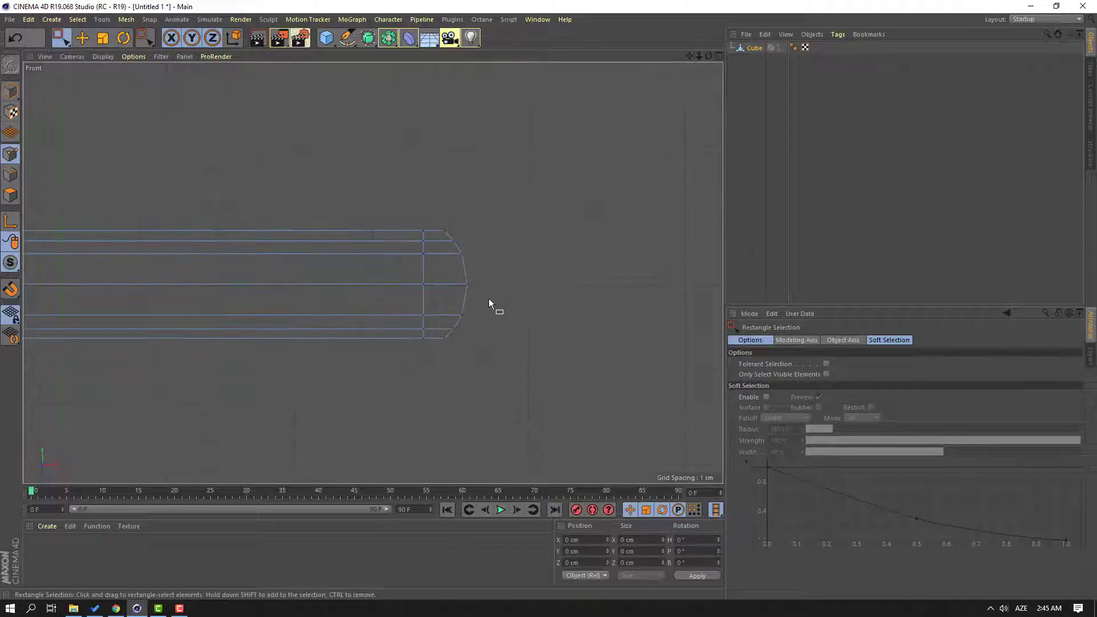
scroll(489, 298, up, 2)
drag(475, 194, 392, 389)
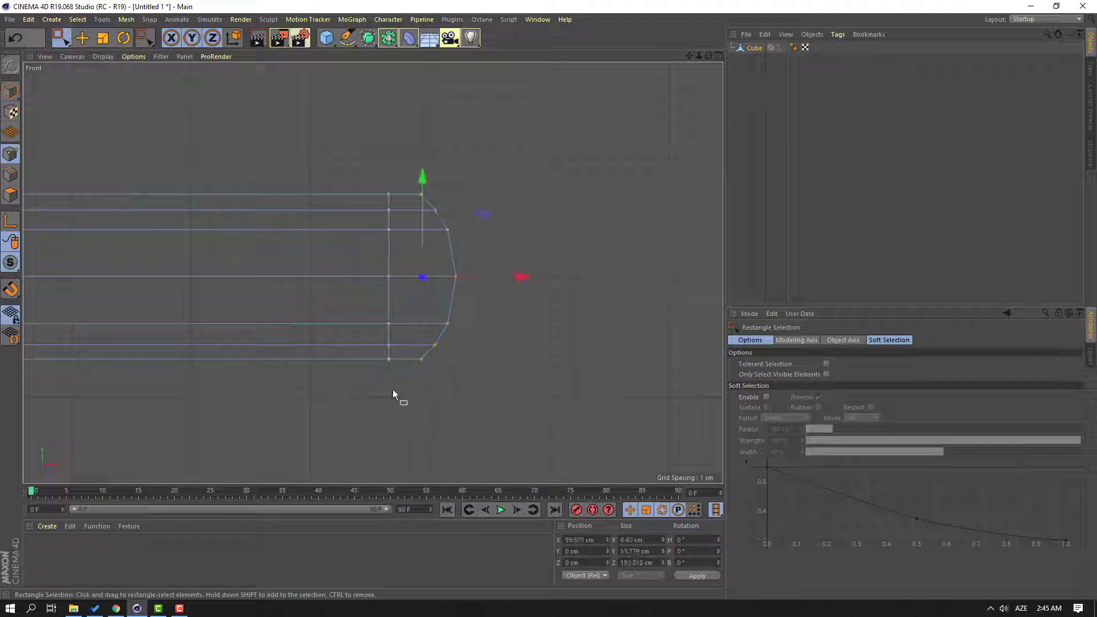
click(103, 39)
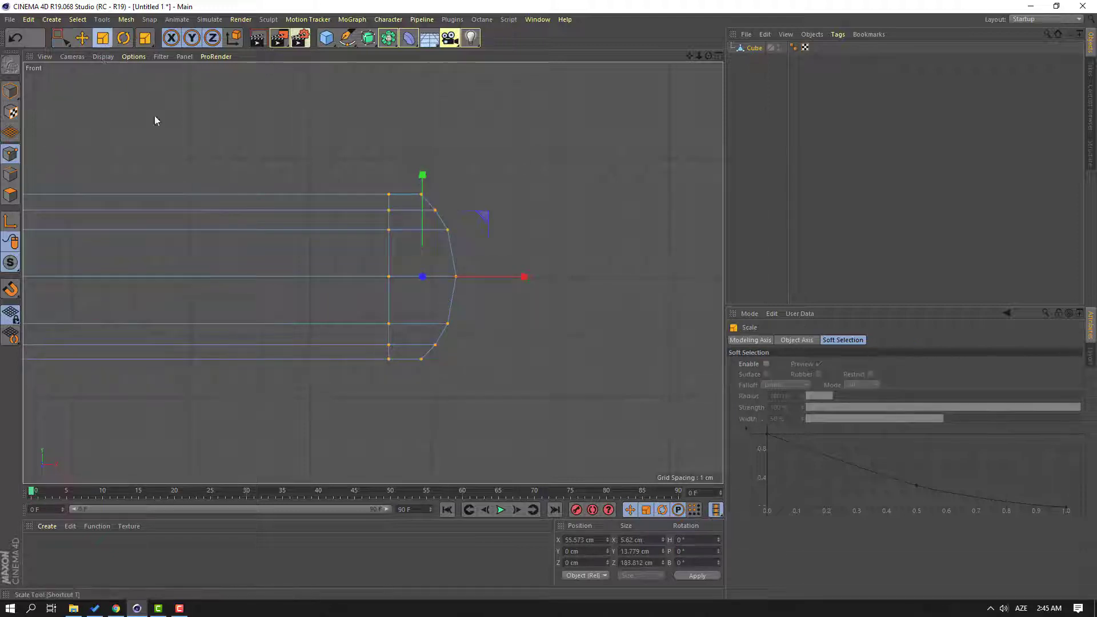
drag(524, 280, 475, 286)
click(84, 41)
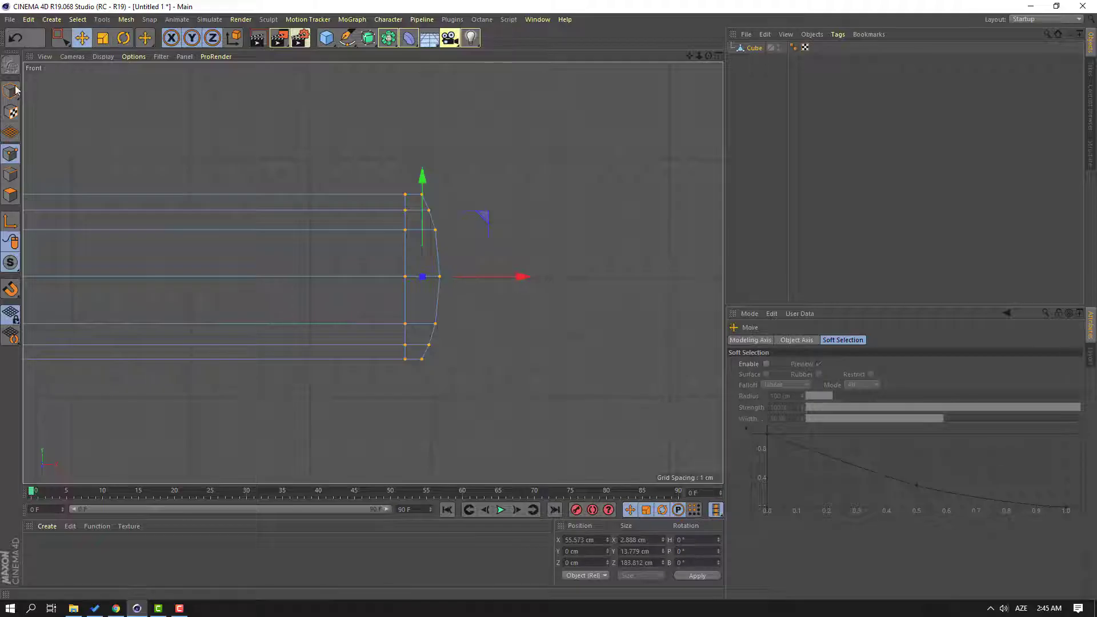
click(11, 92)
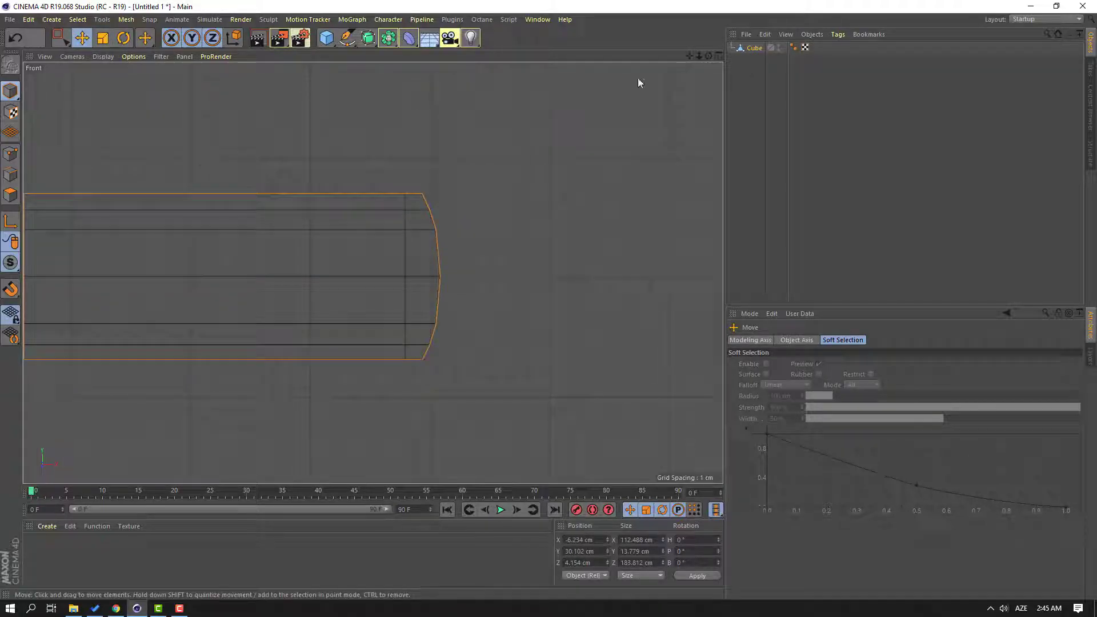
In the perspective view, rectangle-select the points along the book's fore-edge and move them inward along X until the book is about 105 cm wide
click(718, 56)
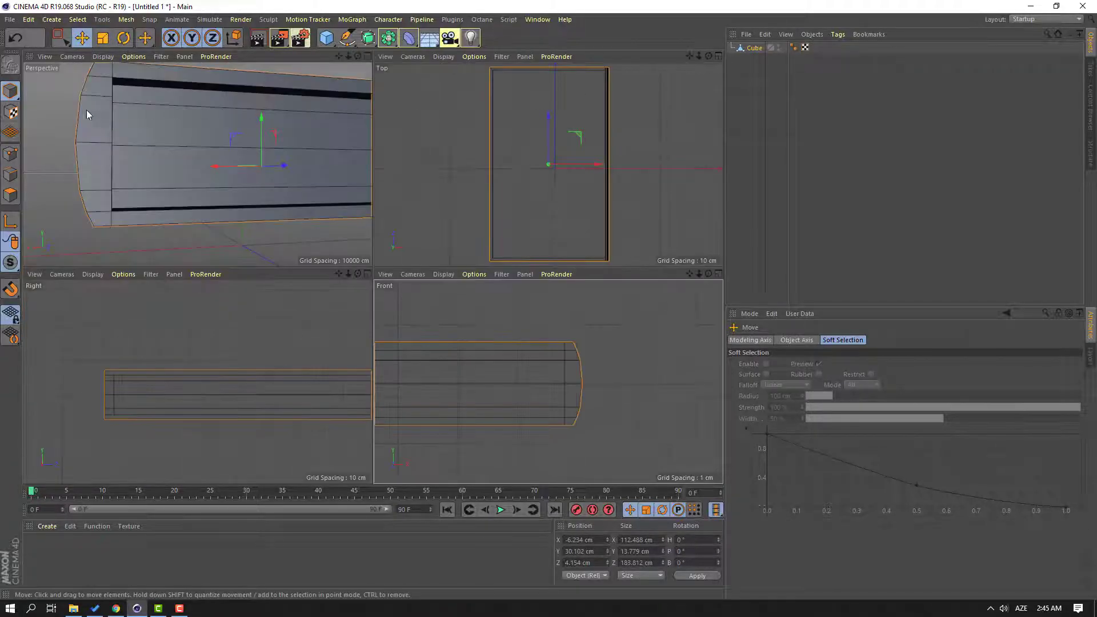
click(50, 108)
click(367, 56)
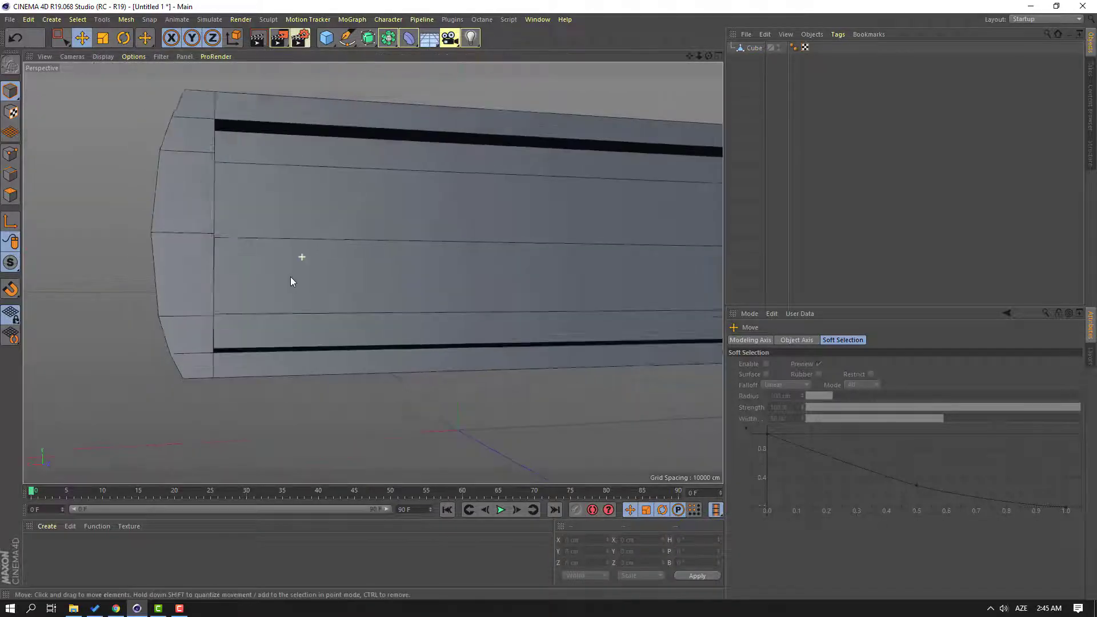
scroll(320, 274, down, 5)
alt+drag(464, 284, 319, 271)
scroll(315, 270, up, 3)
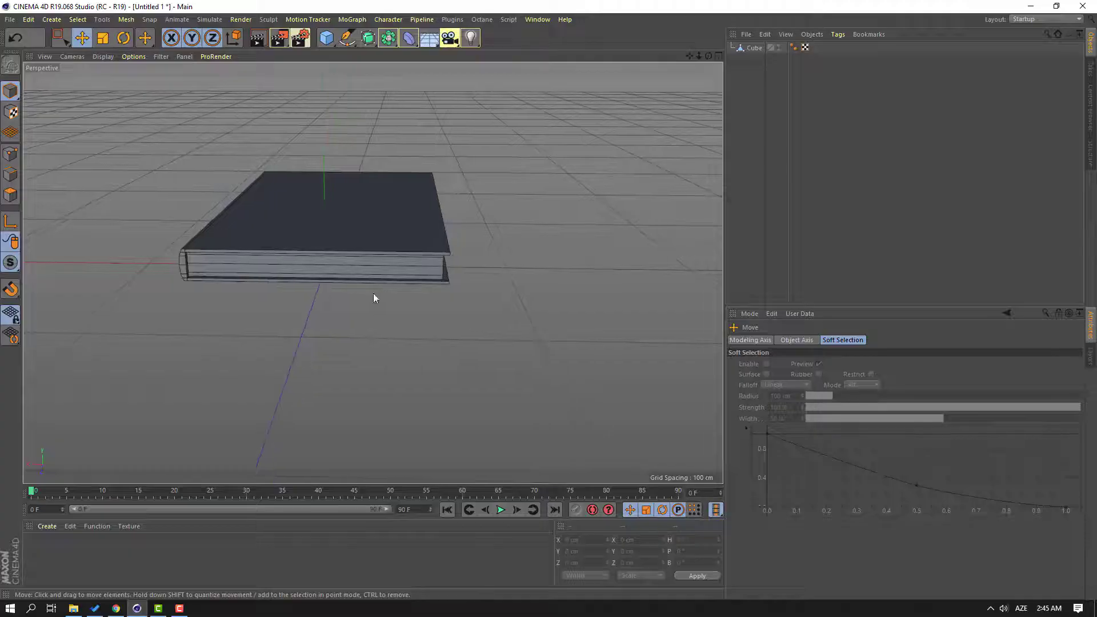
click(335, 210)
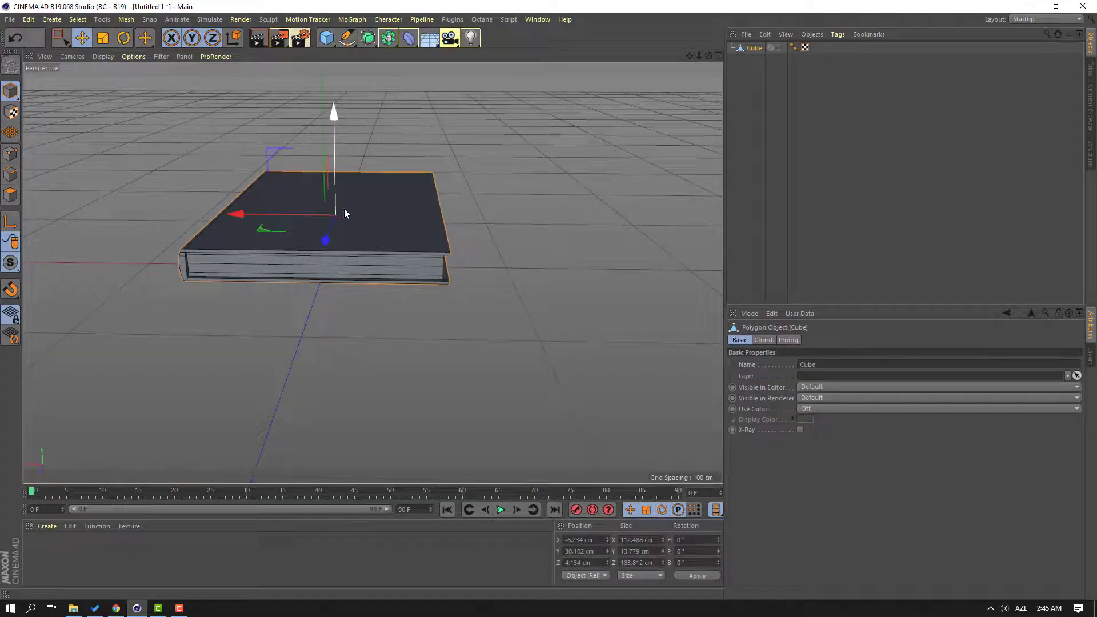
click(11, 155)
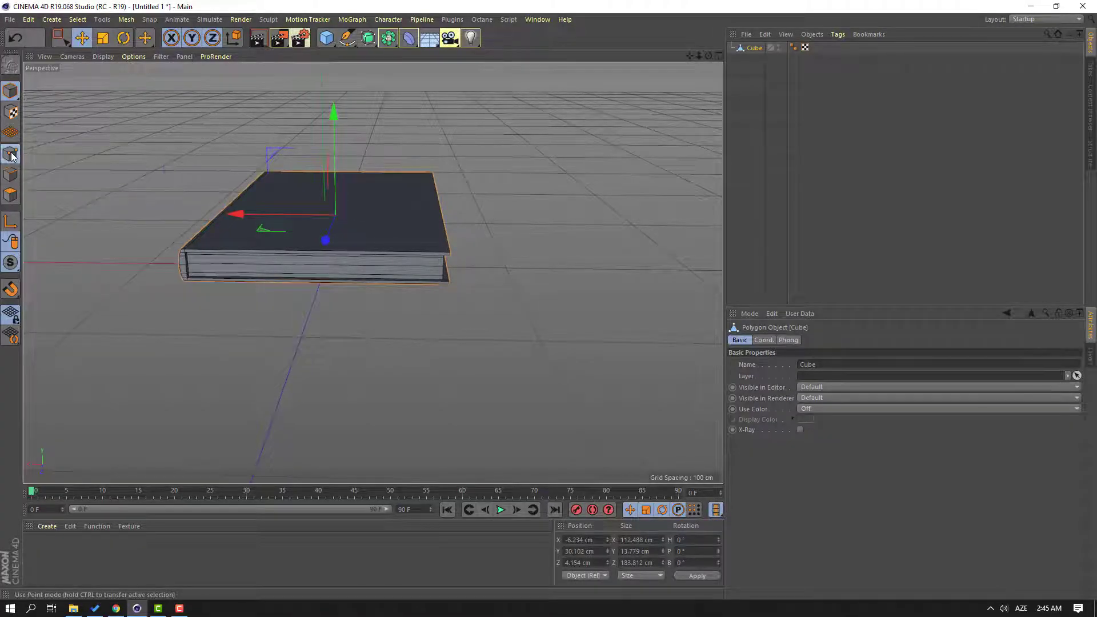
click(59, 44)
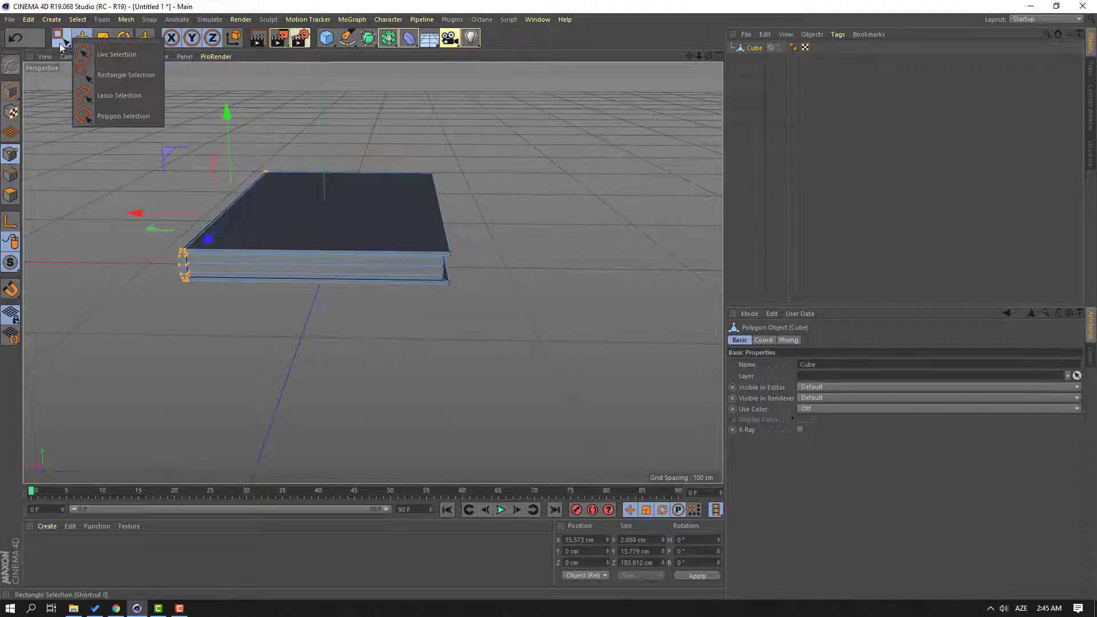
click(139, 78)
drag(530, 145, 409, 327)
alt+drag(324, 226, 324, 188)
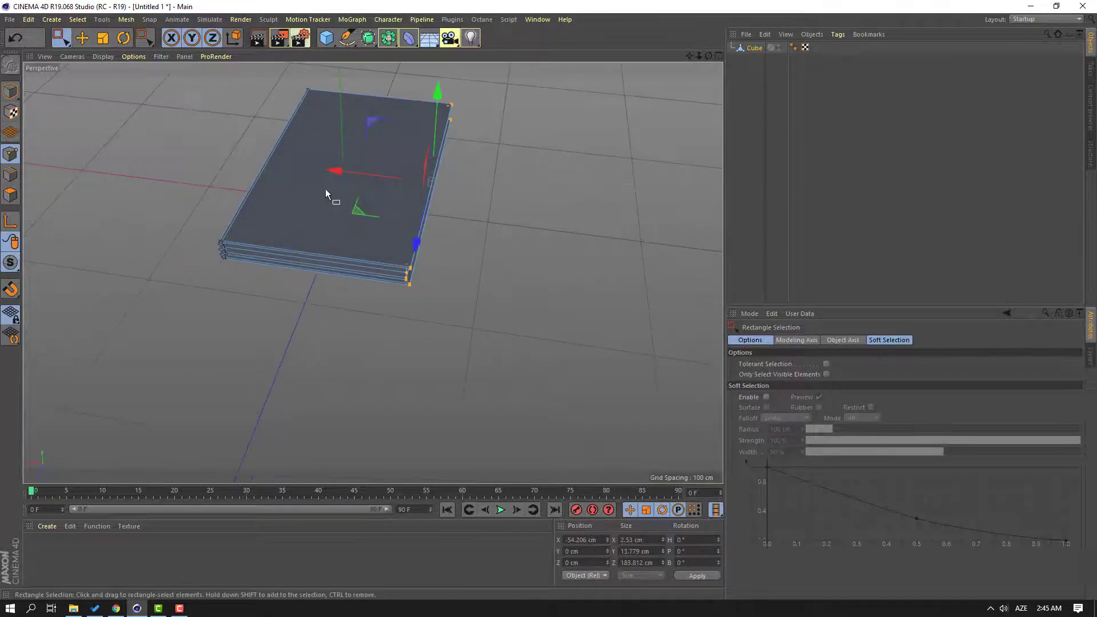
alt+drag(406, 208, 296, 249)
Select the points of the book's far short end, move them inward along Z to about -69.1 cm, and return to model mode with nothing selected
drag(683, 198, 598, 362)
drag(554, 273, 440, 339)
drag(420, 221, 406, 227)
alt+drag(353, 299, 266, 323)
click(82, 38)
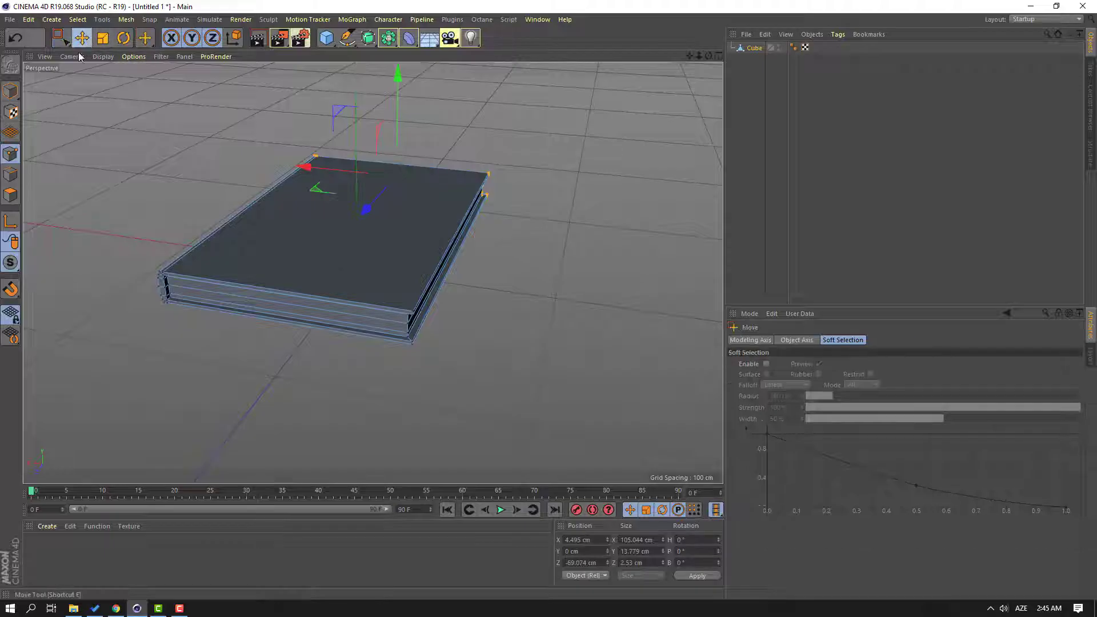
click(9, 92)
click(142, 141)
alt+drag(271, 288, 234, 312)
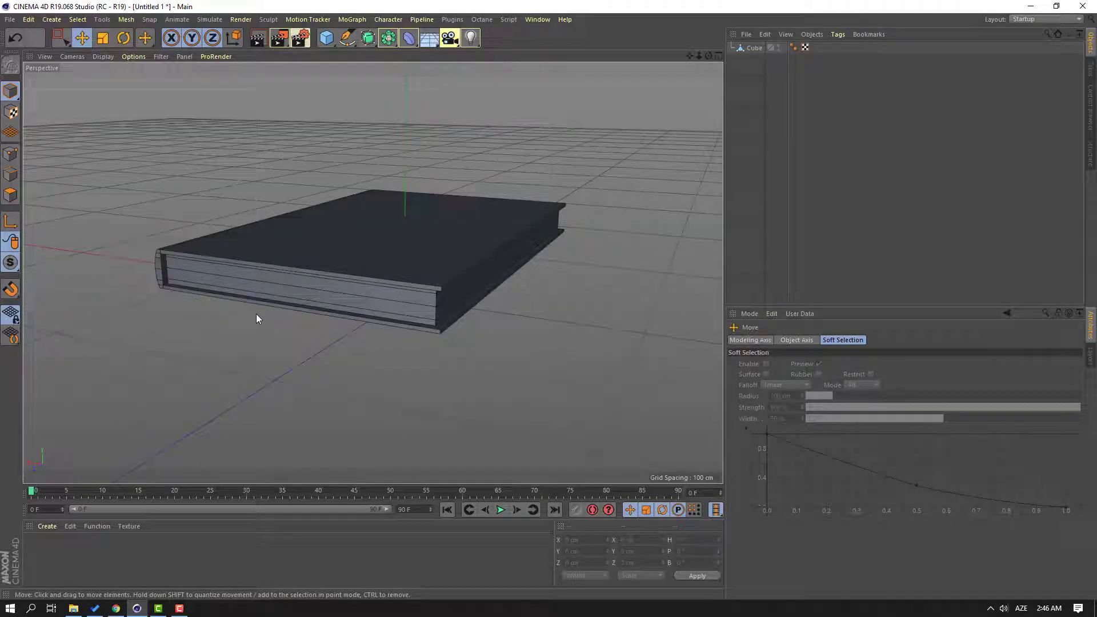
Work on the cube in polygon mode, clear the existing page-side selection, and select all of its polygons
scroll(342, 312, up, 3)
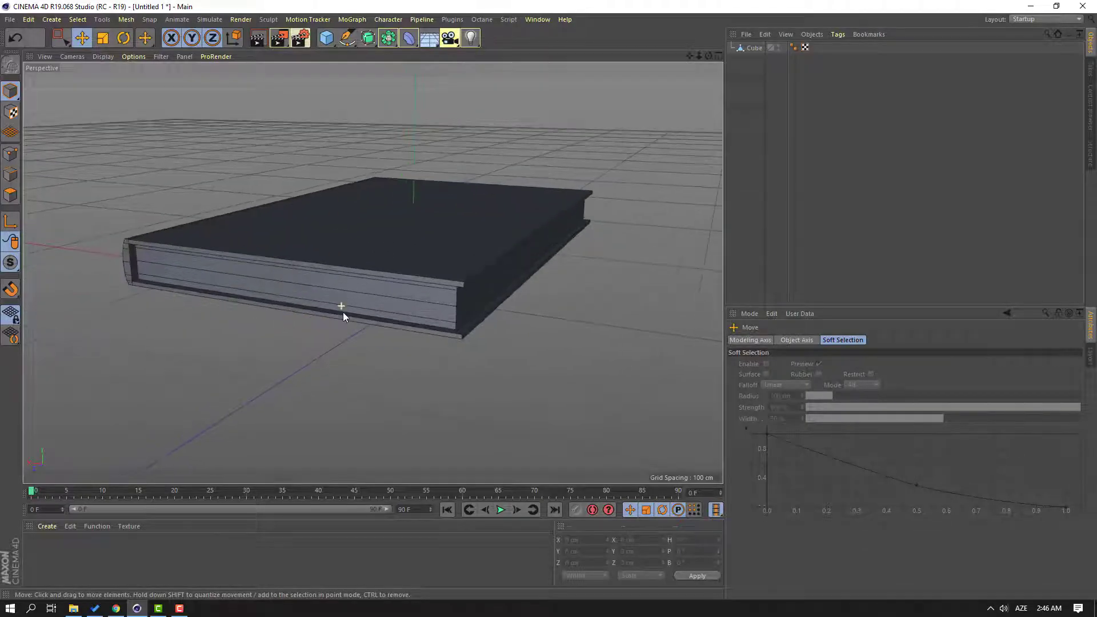
click(10, 194)
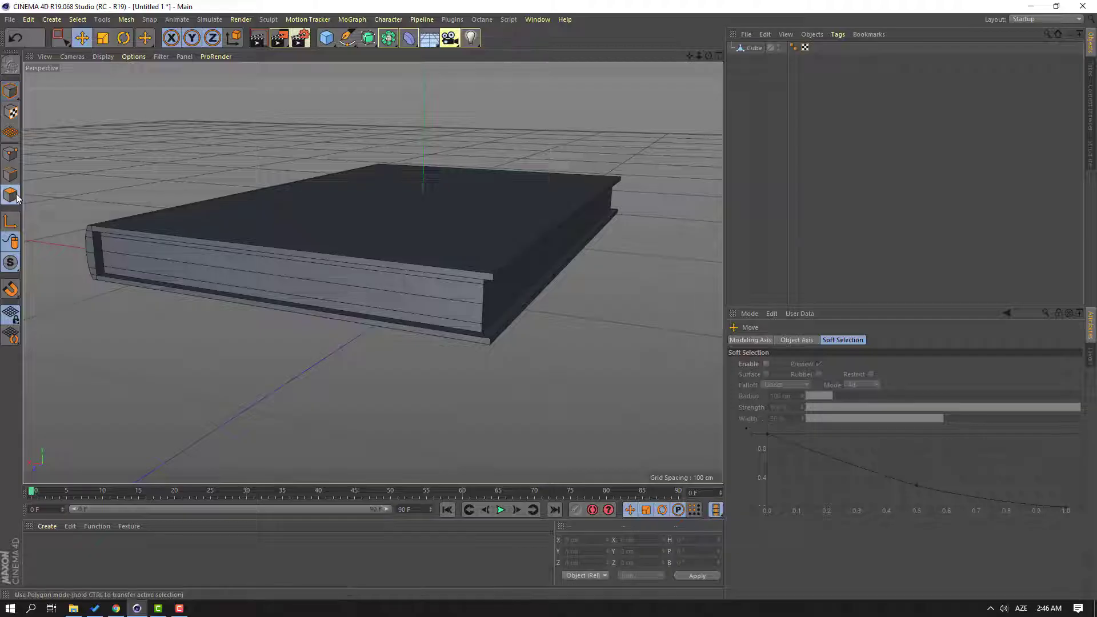
alt+drag(257, 371, 265, 315)
scroll(543, 258, up, 3)
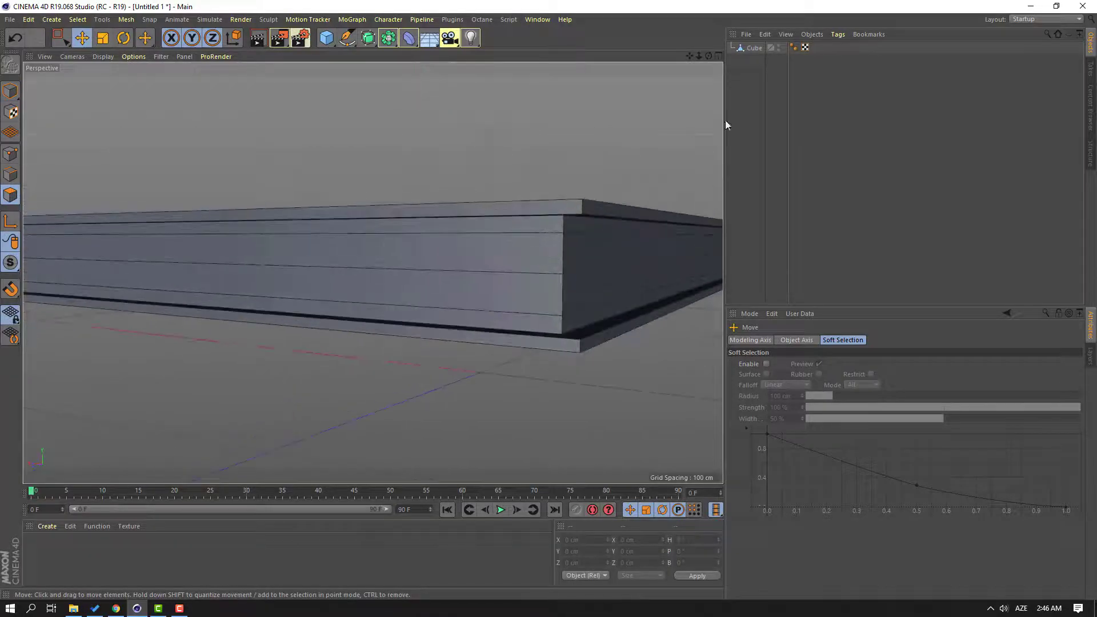
click(751, 49)
scroll(161, 306, down, 3)
alt+drag(162, 306, 183, 317)
scroll(372, 317, down, 2)
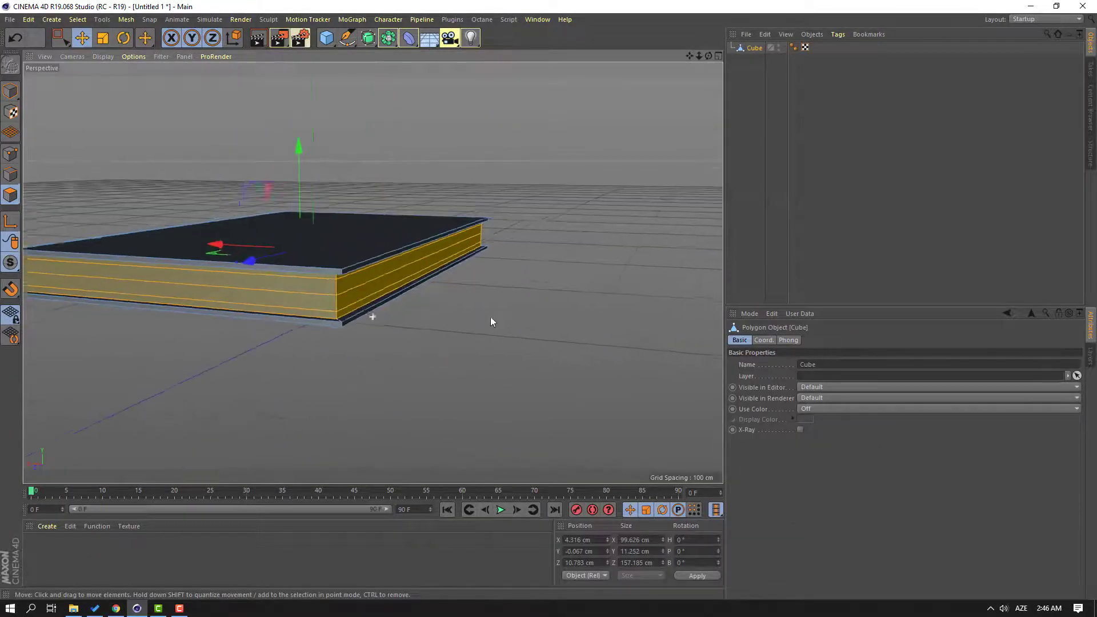
alt+drag(490, 321, 418, 330)
click(410, 345)
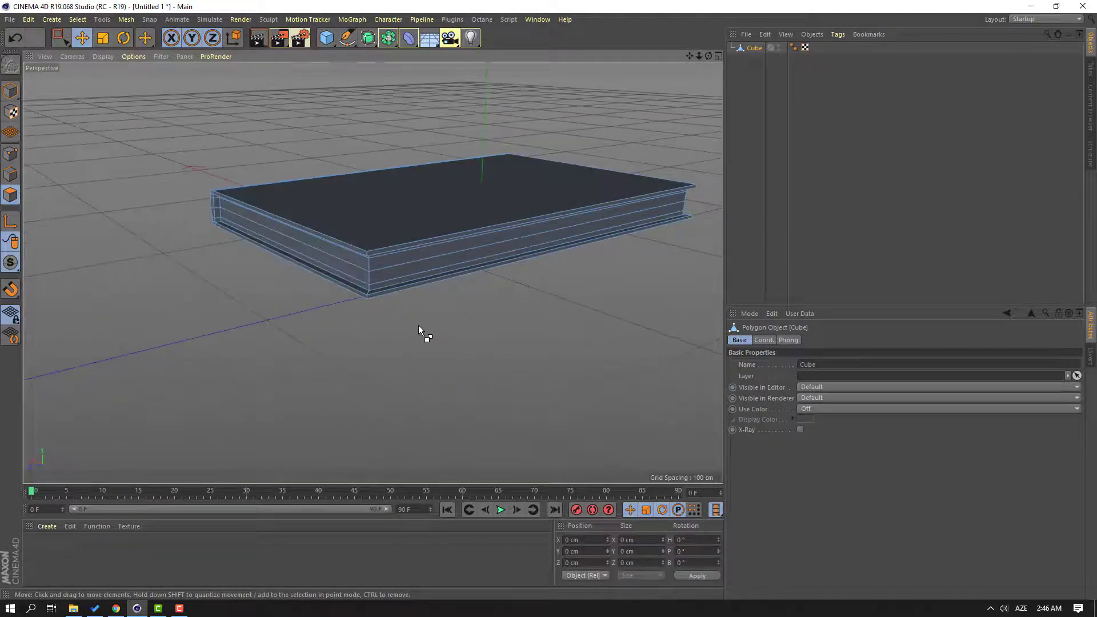
key(ctrl+a)
alt+drag(529, 319, 465, 301)
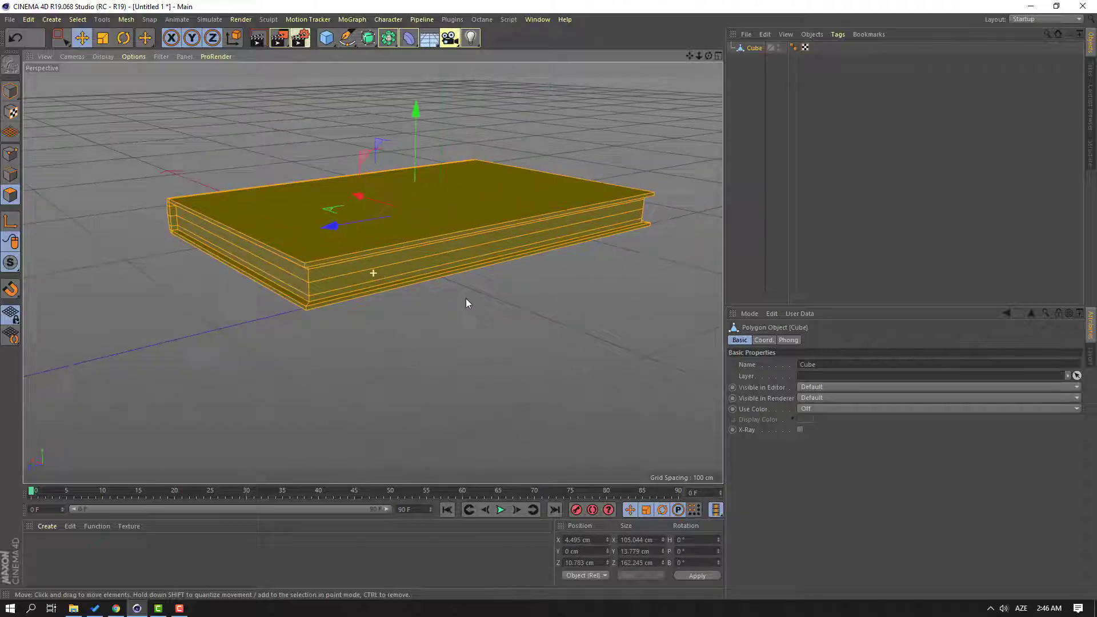
Create a standard material coloured blue with hue 200° and saturation 54%, apply it to the cube, and clear the polygon selection
click(41, 525)
mouse_move(109, 443)
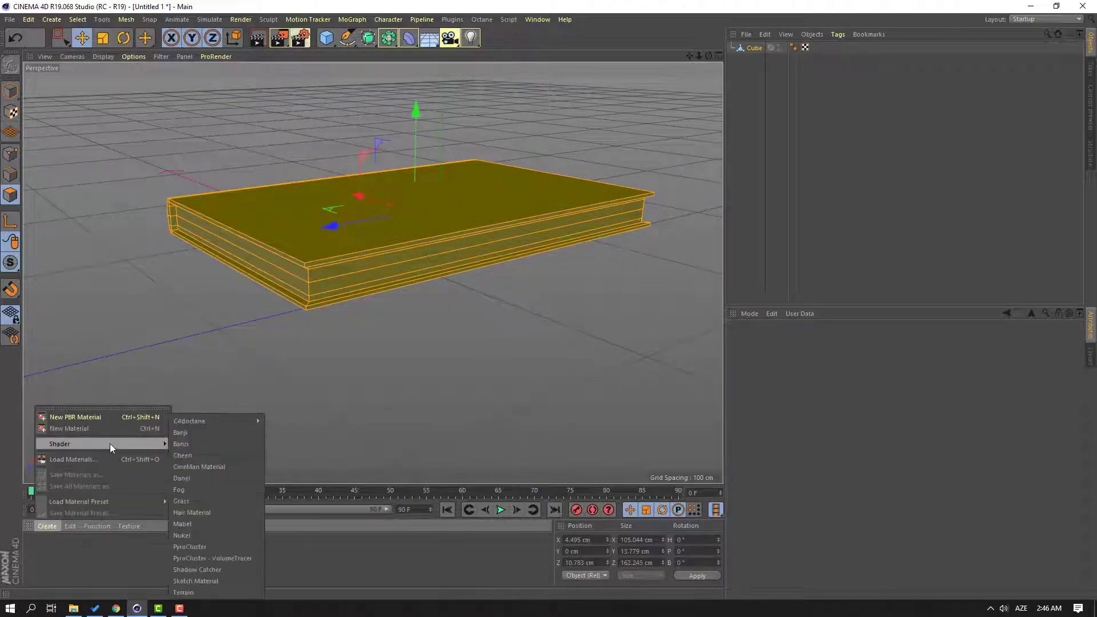
click(138, 428)
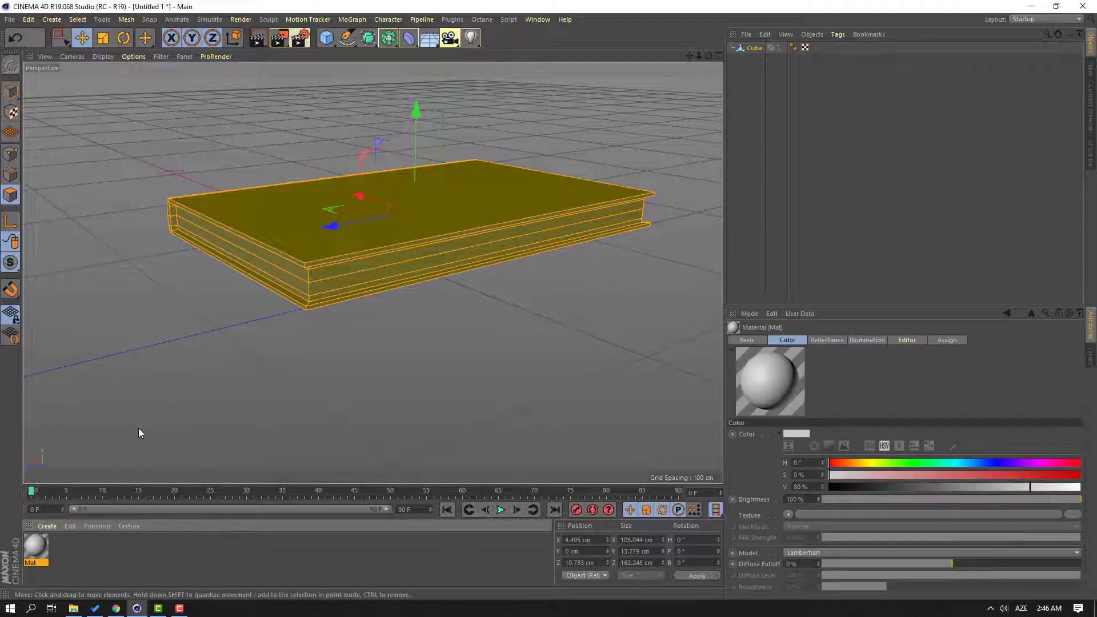
click(967, 463)
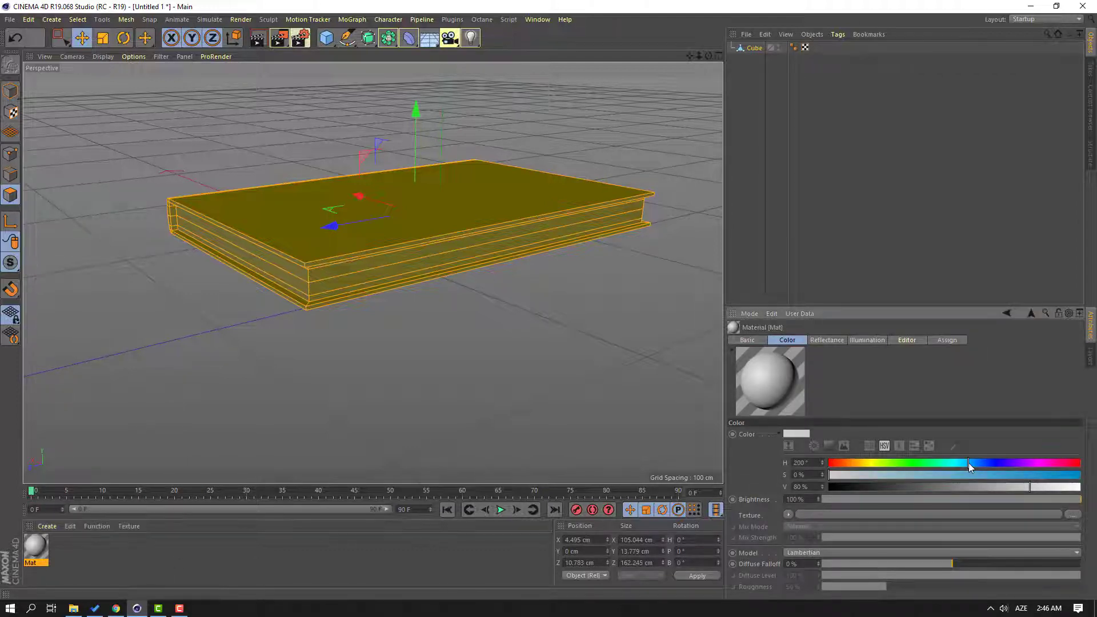
mouse_move(959, 475)
mouse_down()
mouse_move(941, 474)
mouse_move(965, 474)
mouse_up()
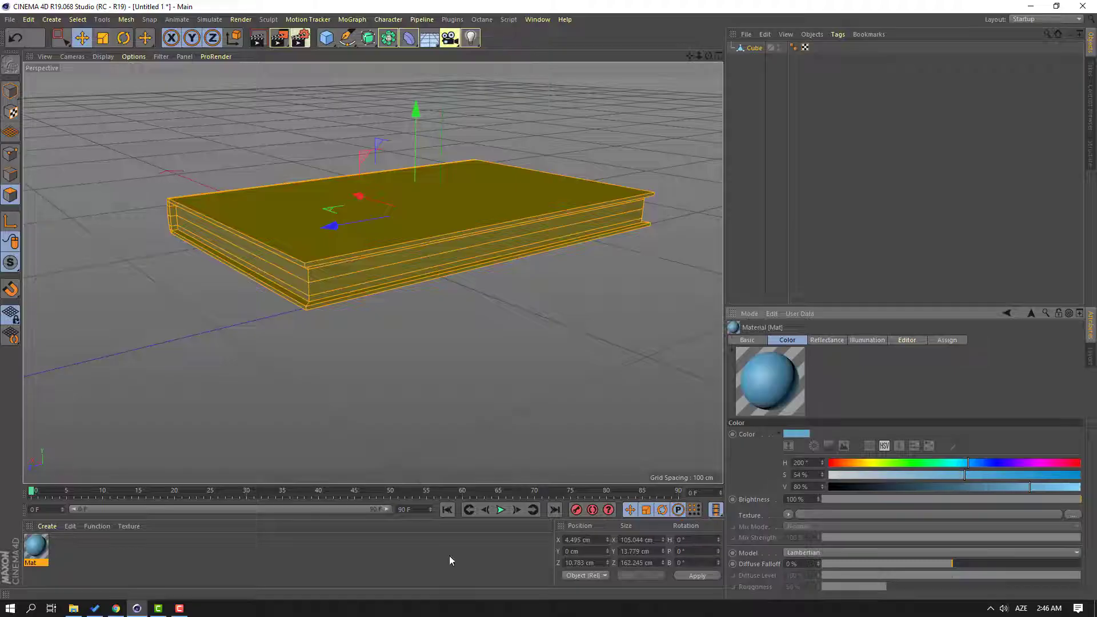
drag(38, 547, 754, 48)
click(384, 394)
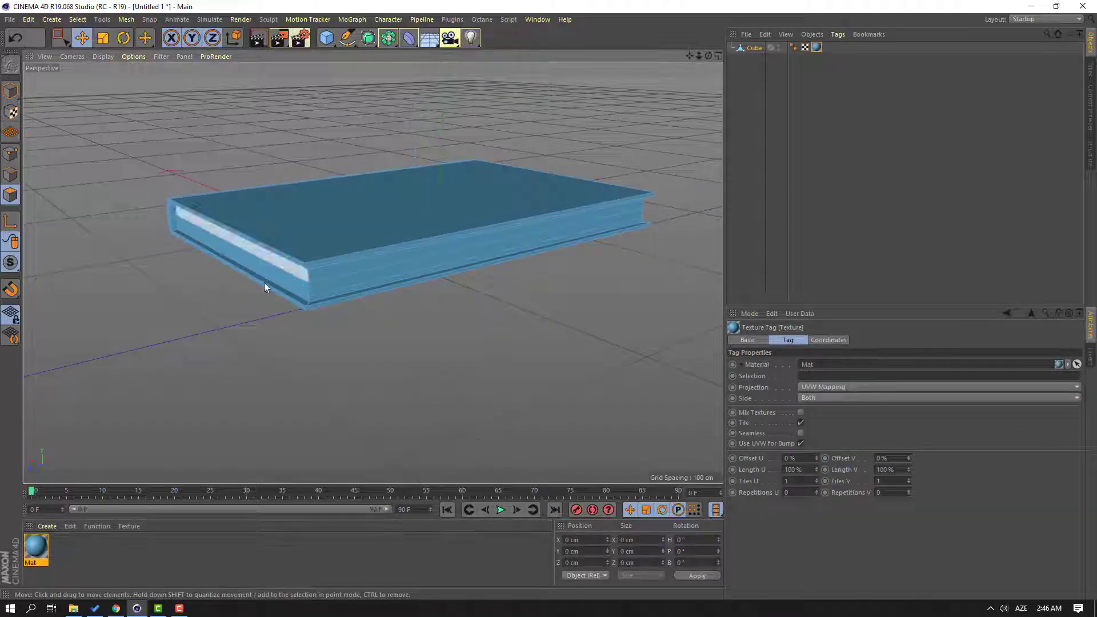
Select the four inset page strips on the book's near short end
scroll(265, 269, up, 5)
alt+drag(266, 259, 187, 248)
scroll(313, 254, up, 3)
alt+drag(296, 252, 327, 223)
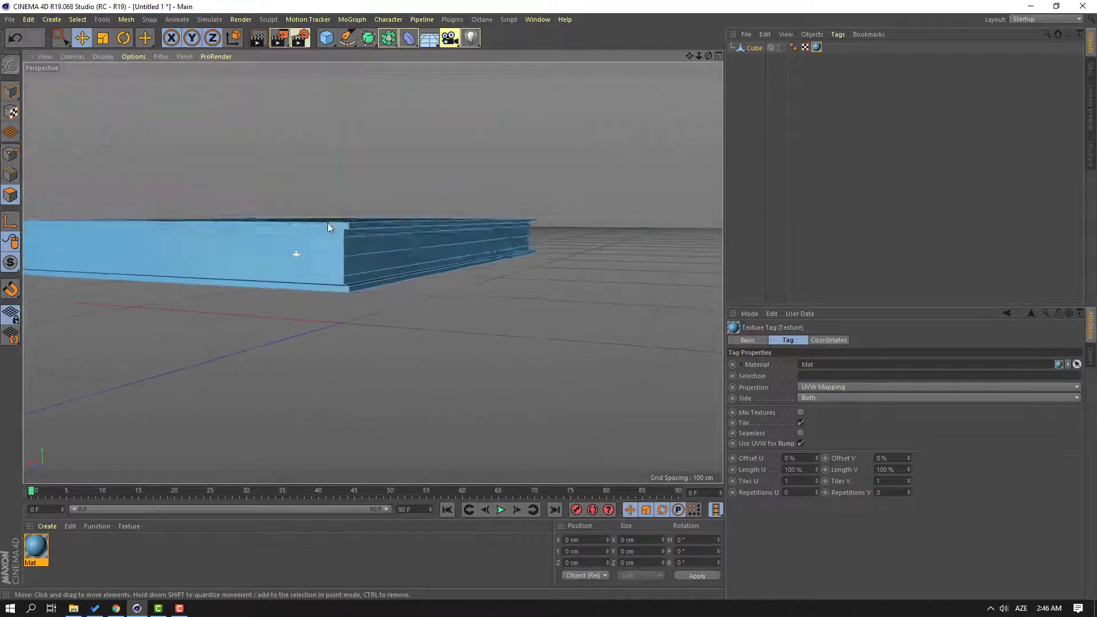
scroll(367, 255, up, 3)
alt+drag(367, 254, 317, 231)
click(321, 215)
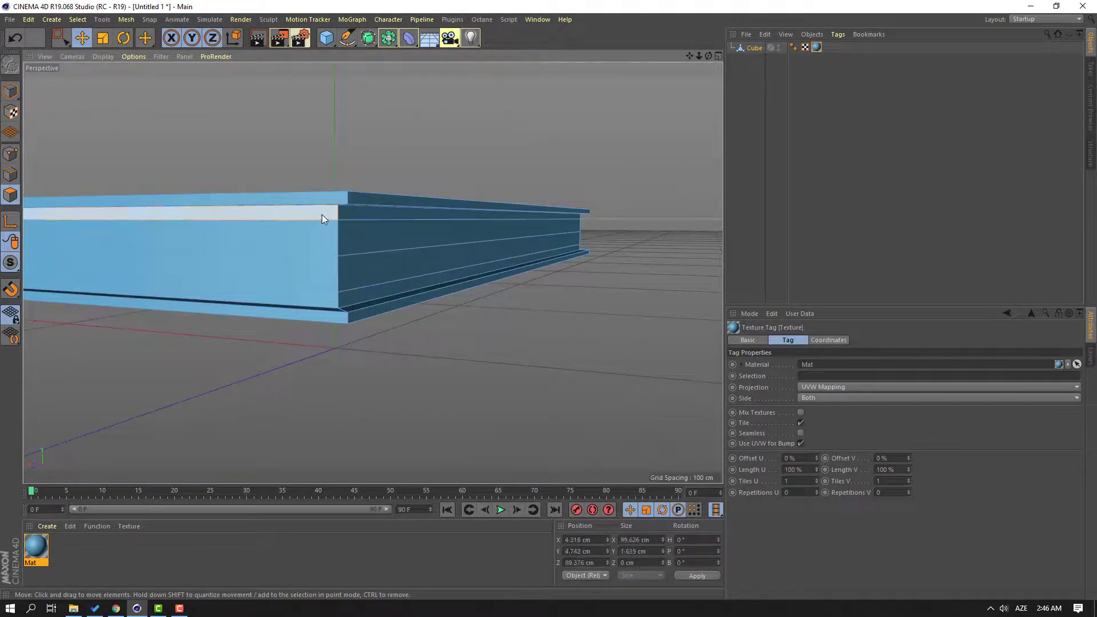
shift+click(319, 238)
shift+click(320, 275)
shift+click(324, 297)
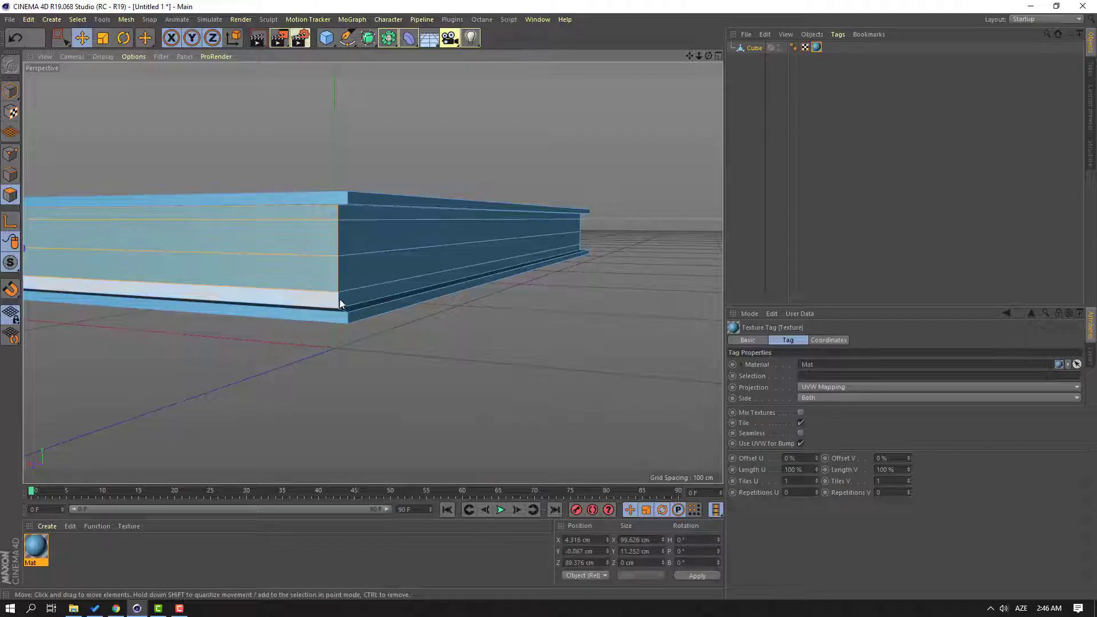
Add the four inset page strips along the book's fore-edge to the polygon selection
shift+click(348, 297)
shift+click(347, 285)
shift+click(346, 247)
shift+click(344, 217)
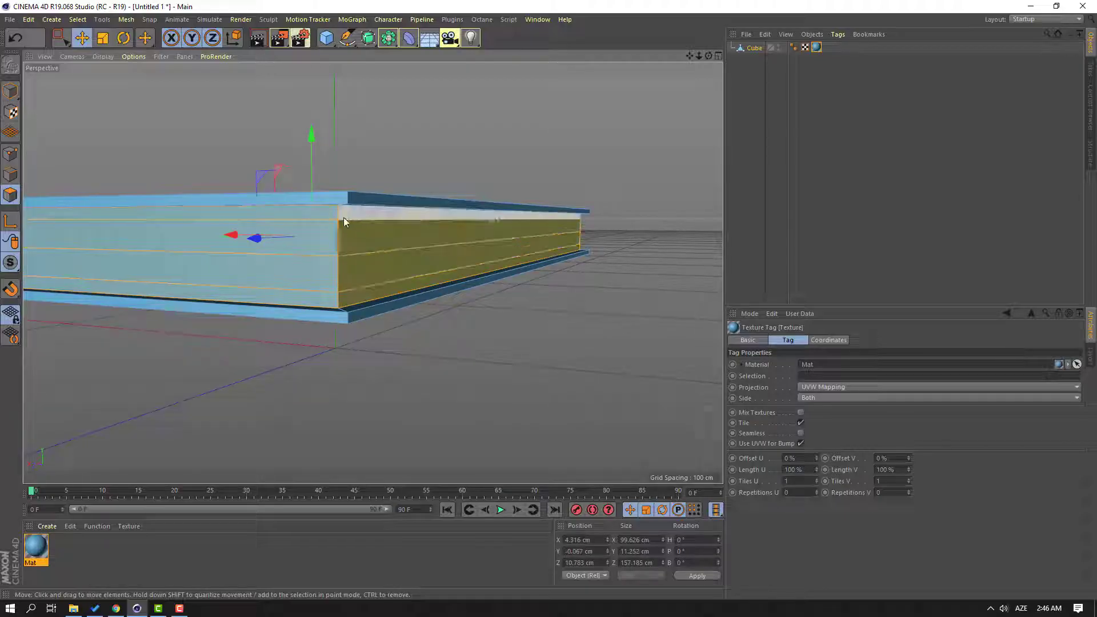
scroll(359, 251, down, 3)
alt+drag(597, 273, 294, 294)
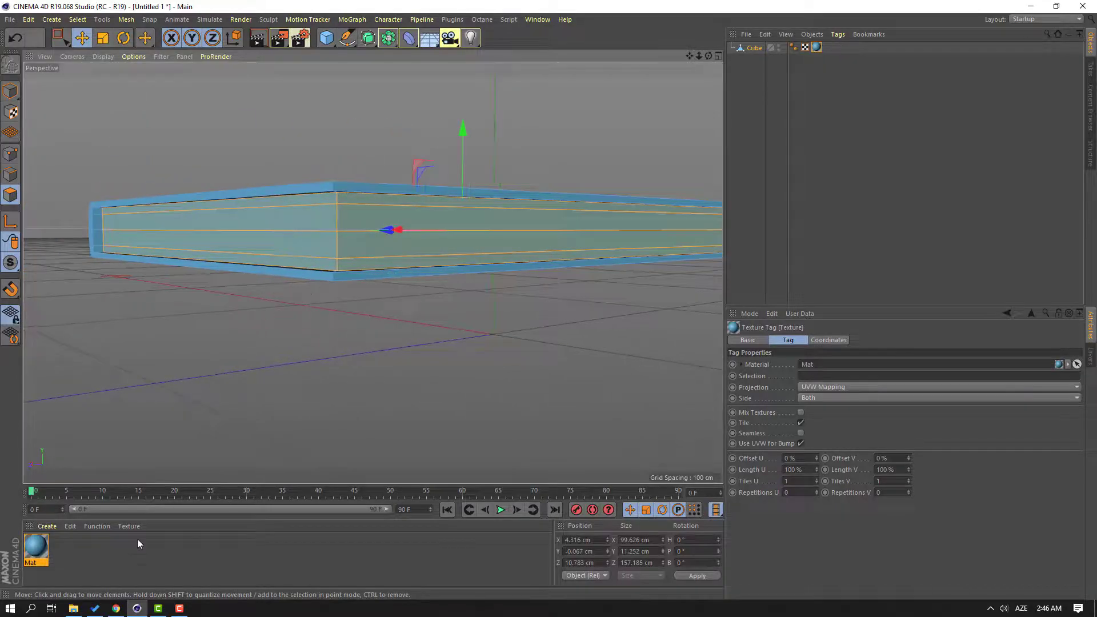
Duplicate the blue material and lower the copy's colour saturation to 8%
click(78, 558)
click(40, 553)
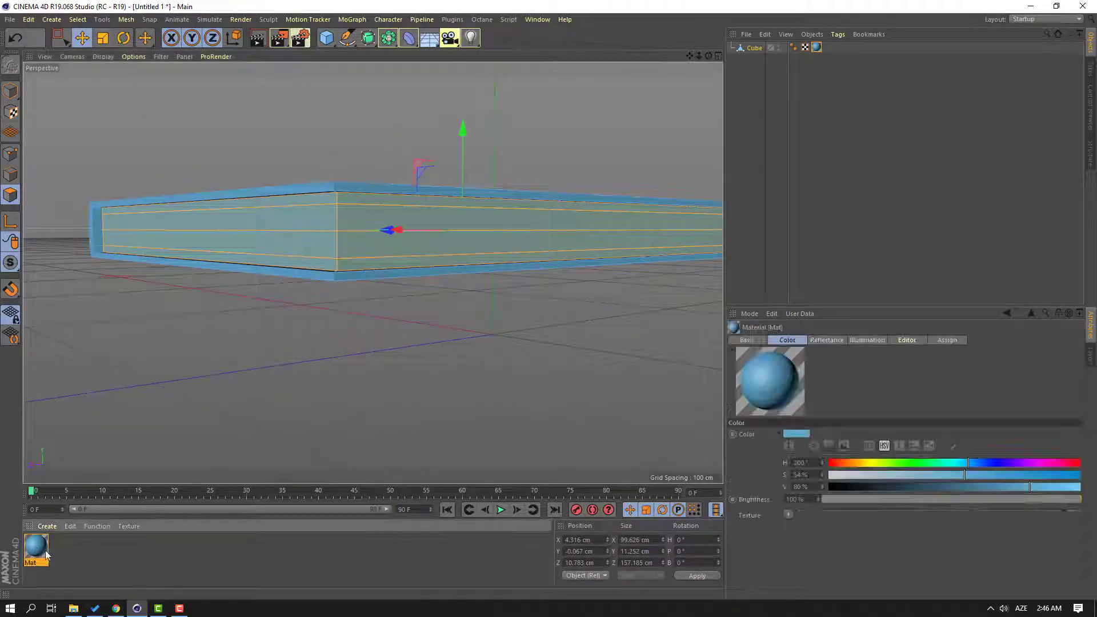
ctrl+drag(41, 557, 67, 550)
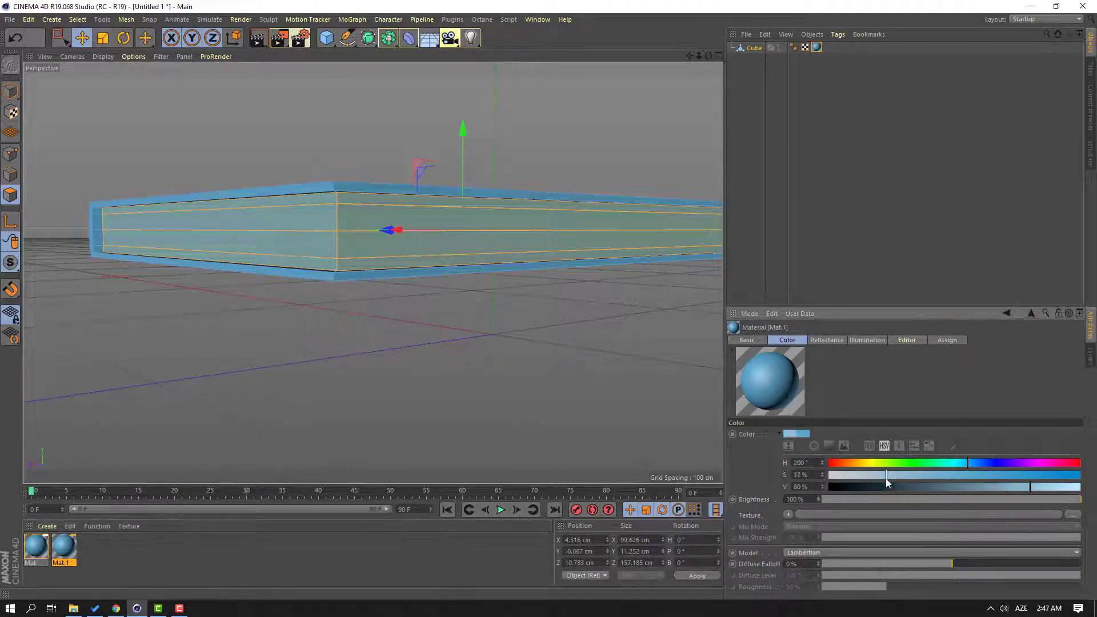
drag(917, 478, 847, 477)
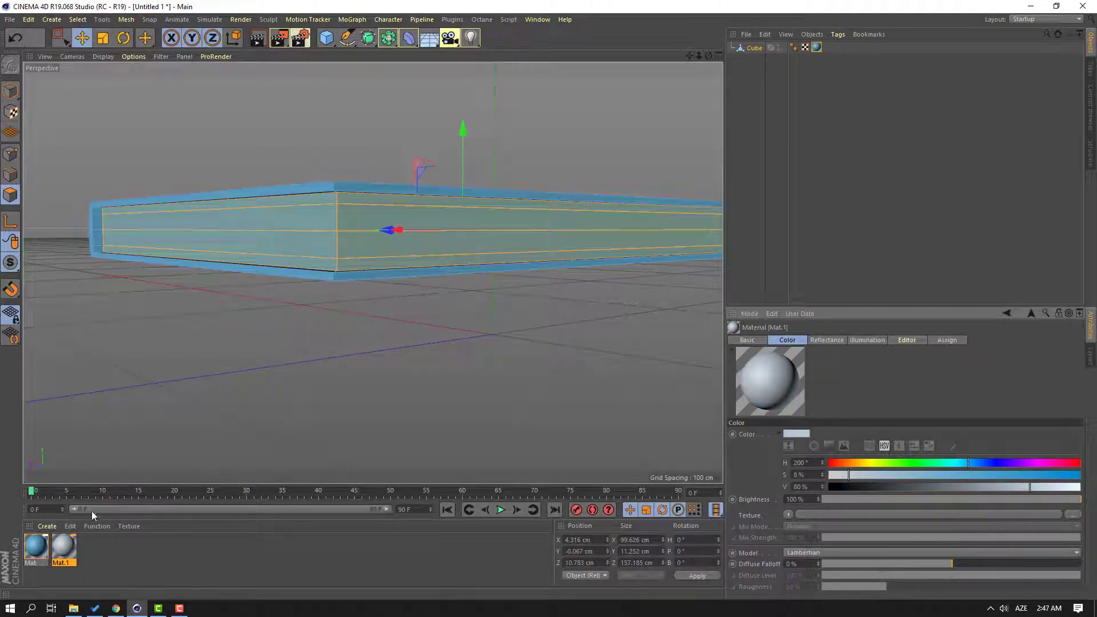